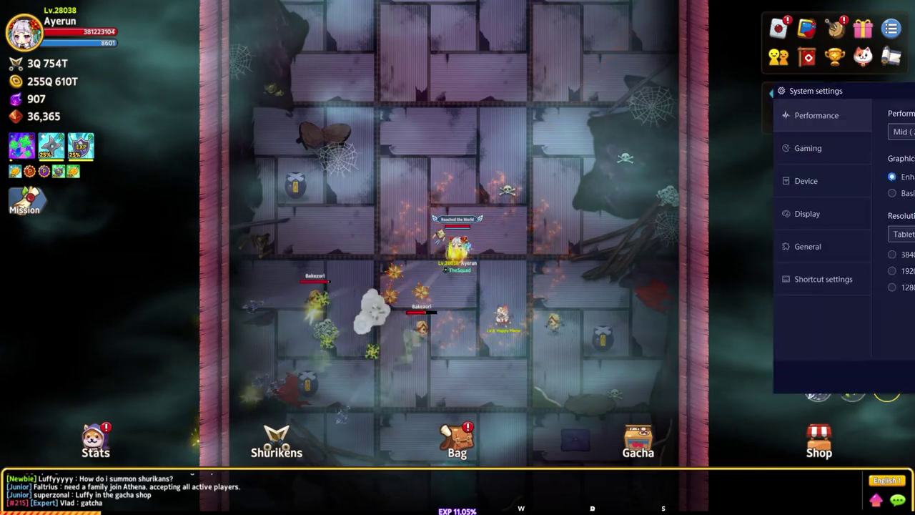
# Step: Switch the emulator's performance settings to Custom and assign 6 CPU cores
pyautogui.moveTo(912, 80); pyautogui.dragTo(463, 63)
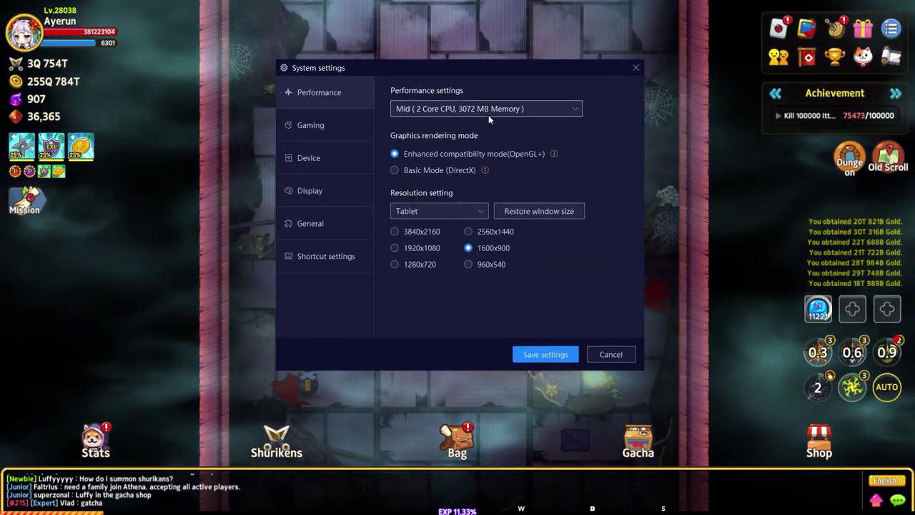
pyautogui.click(467, 113)
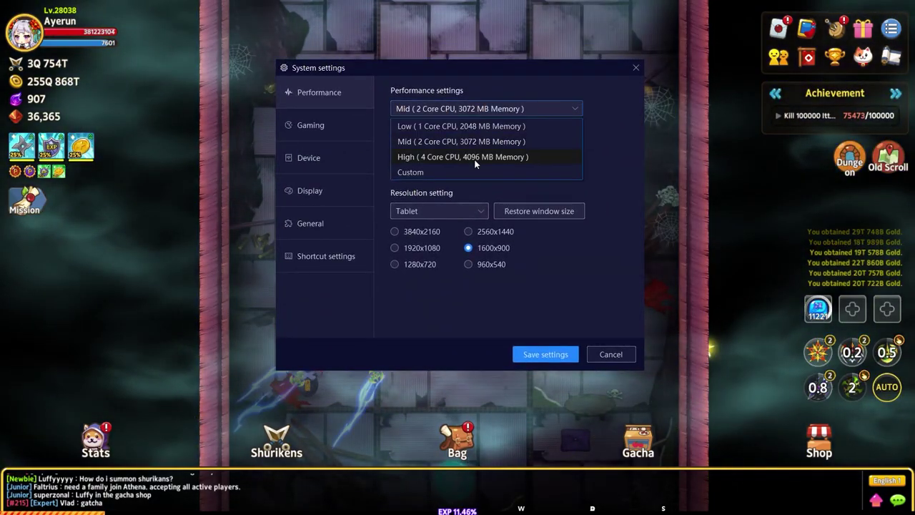
pyautogui.click(460, 172)
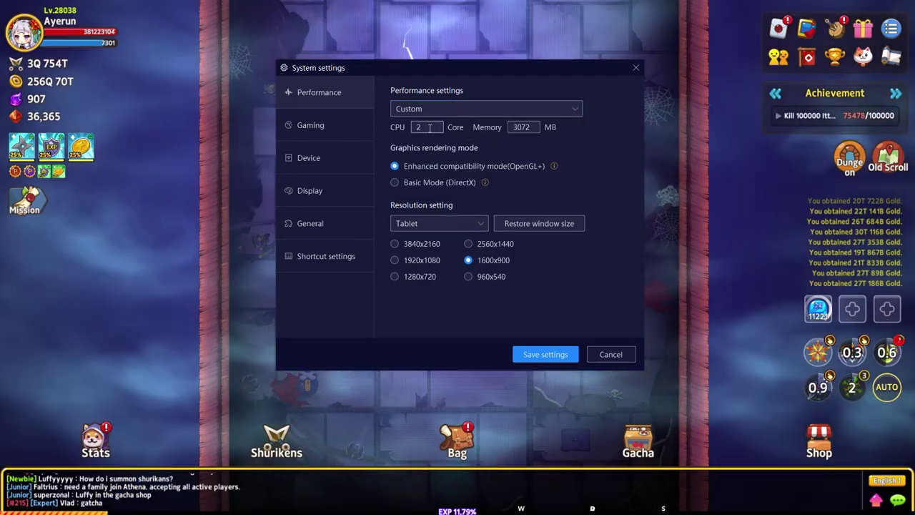
pyautogui.doubleClick(428, 127)
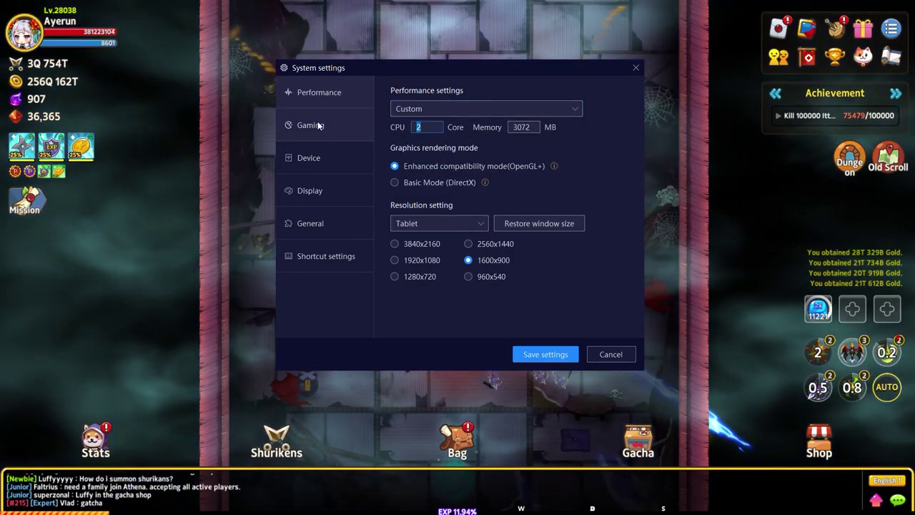
pyautogui.write('6')
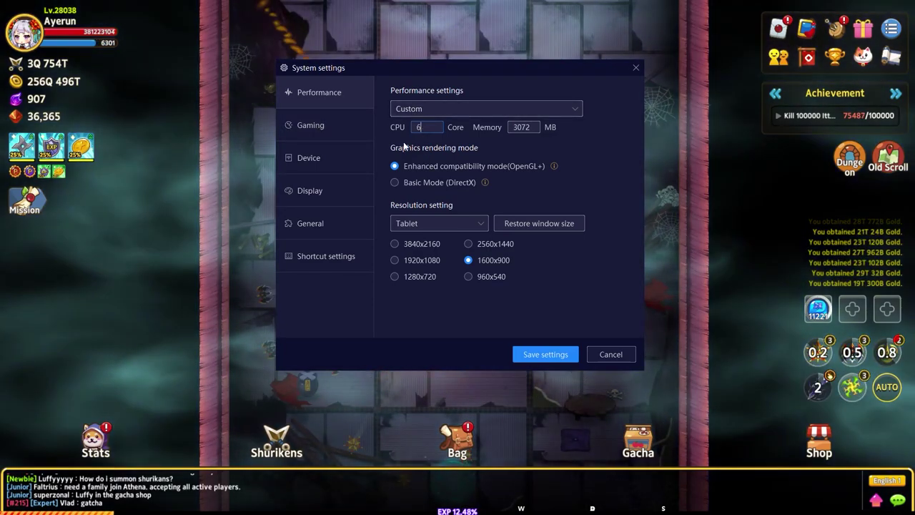
# Step: Set the memory to 15360 MB and choose the Mobile phone resolution 1080x1920
pyautogui.click(479, 130)
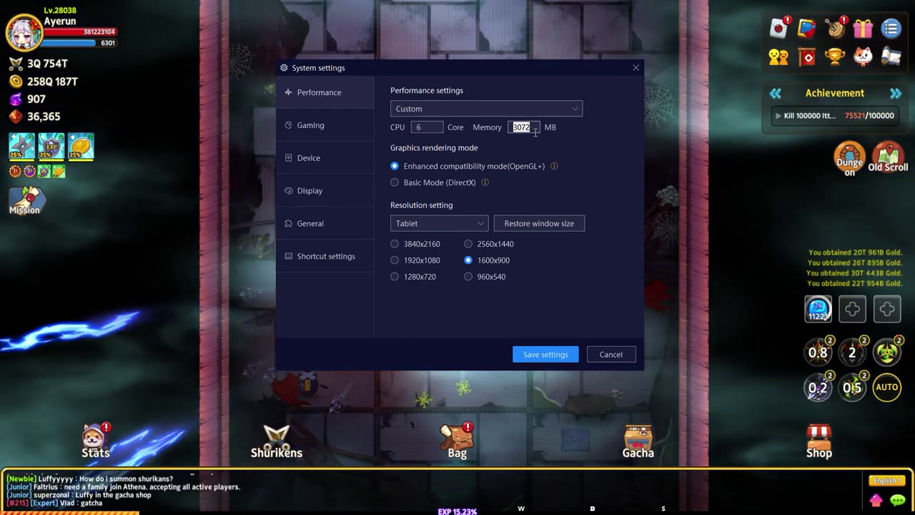
pyautogui.click(532, 127)
pyautogui.press('BackSpace')
pyautogui.press('BackSpace')
pyautogui.press('BackSpace')
pyautogui.press('BackSpace')
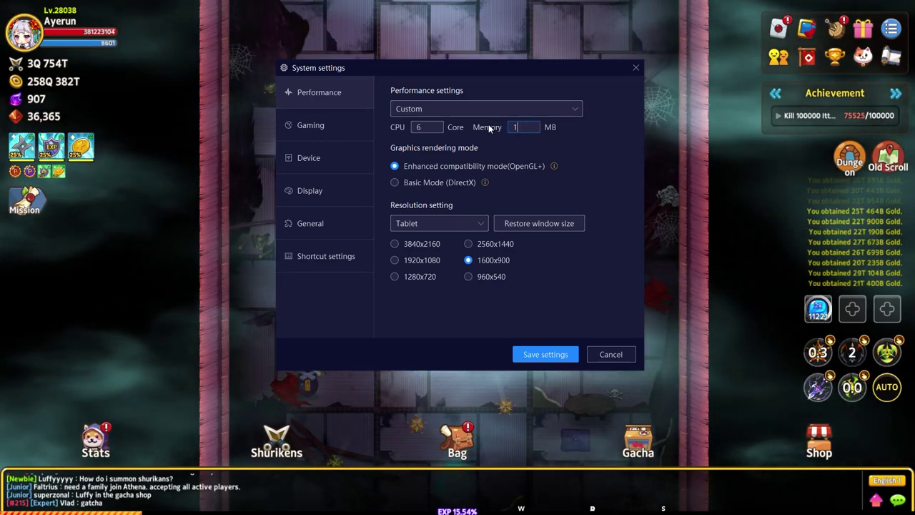
pyautogui.write('15360')
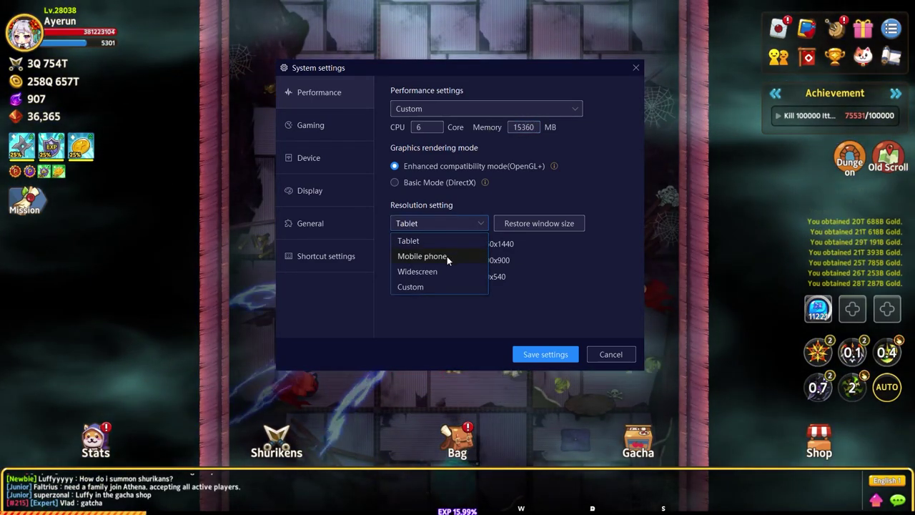
pyautogui.click(444, 256)
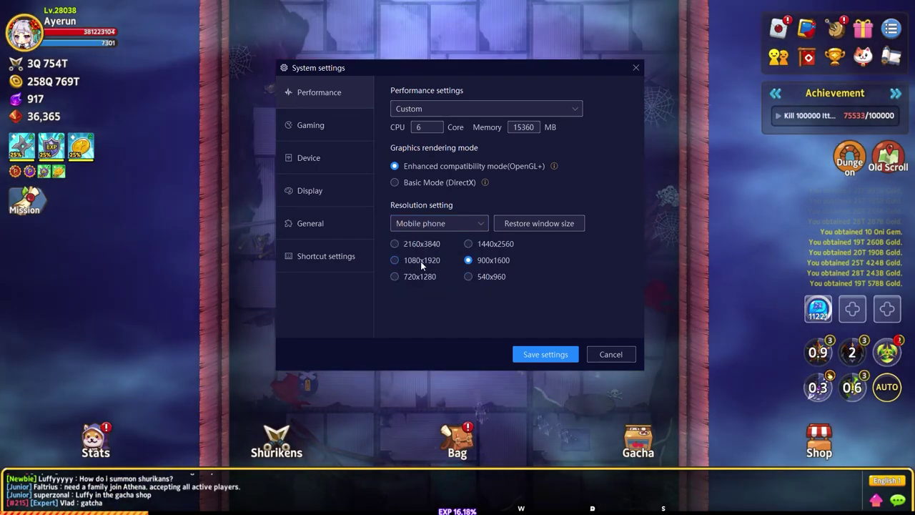
pyautogui.click(421, 261)
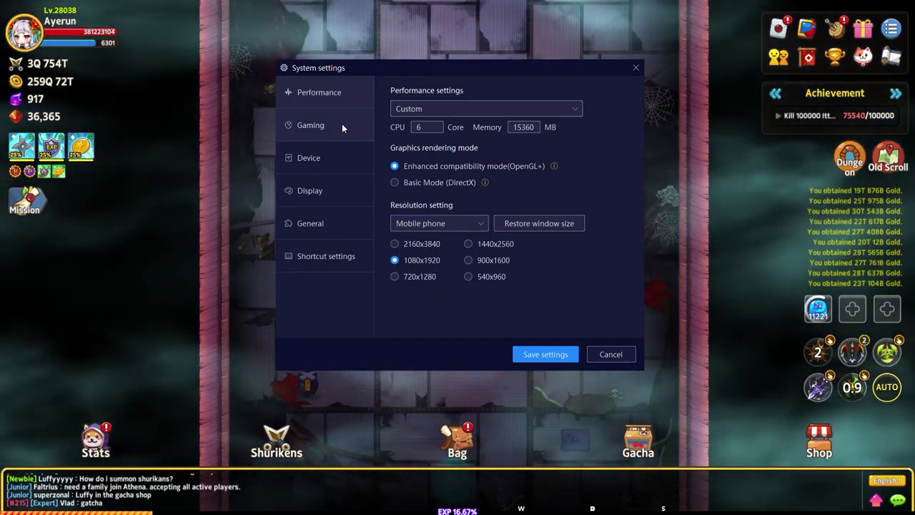
# Step: Review the gaming, device model and display settings, and enable Root in the general startup items
pyautogui.click(342, 127)
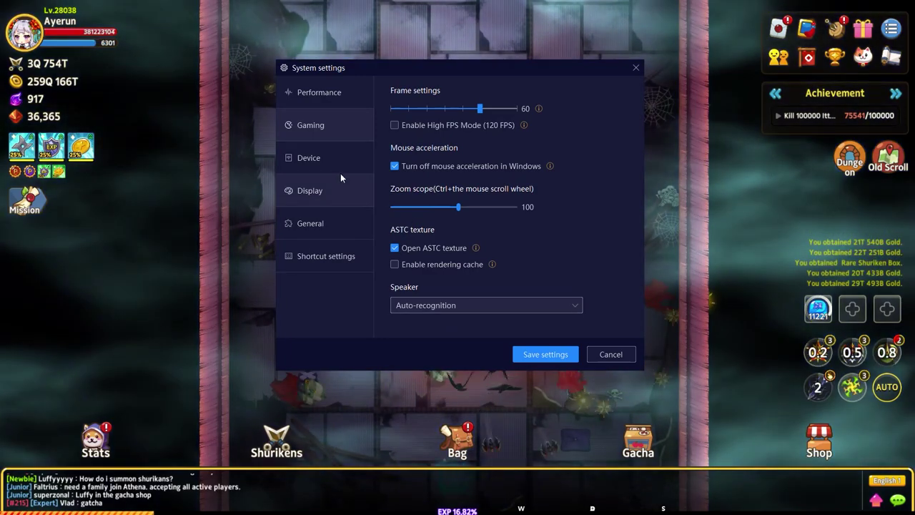
pyautogui.click(338, 167)
pyautogui.click(472, 128)
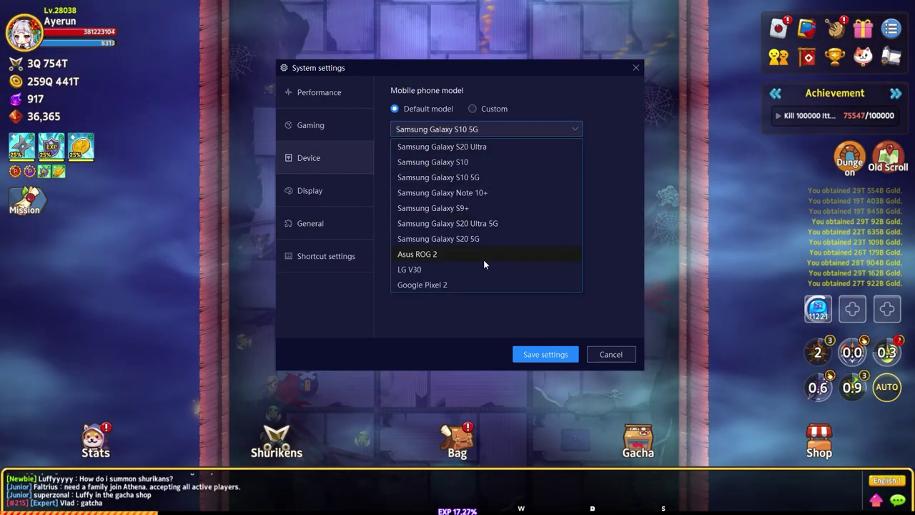
pyautogui.click(310, 190)
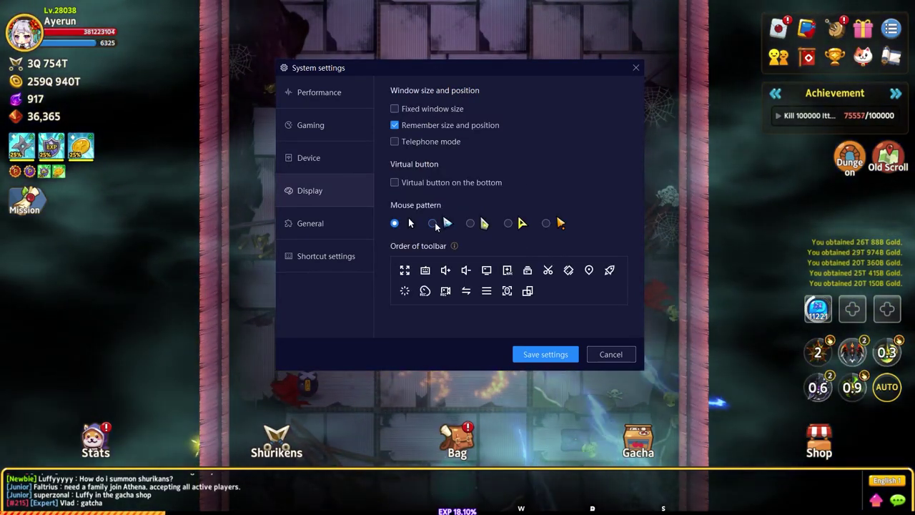
pyautogui.click(325, 222)
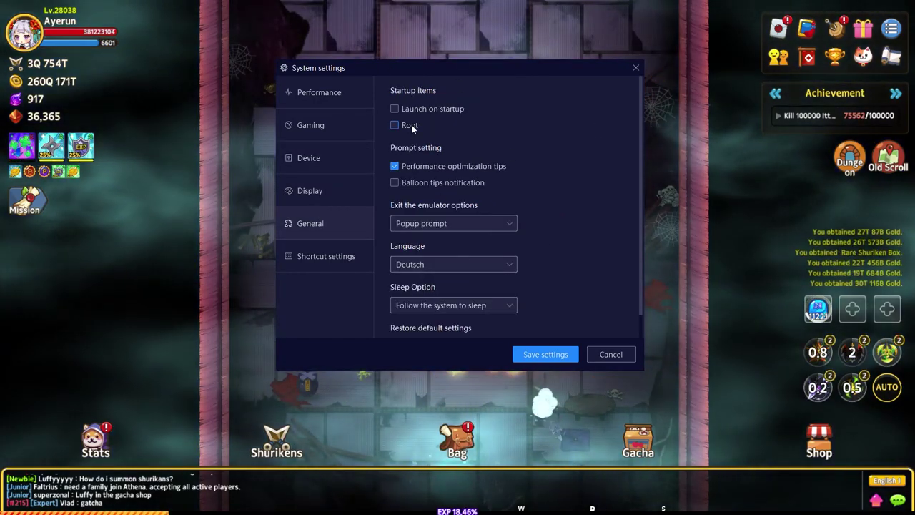
pyautogui.click(411, 124)
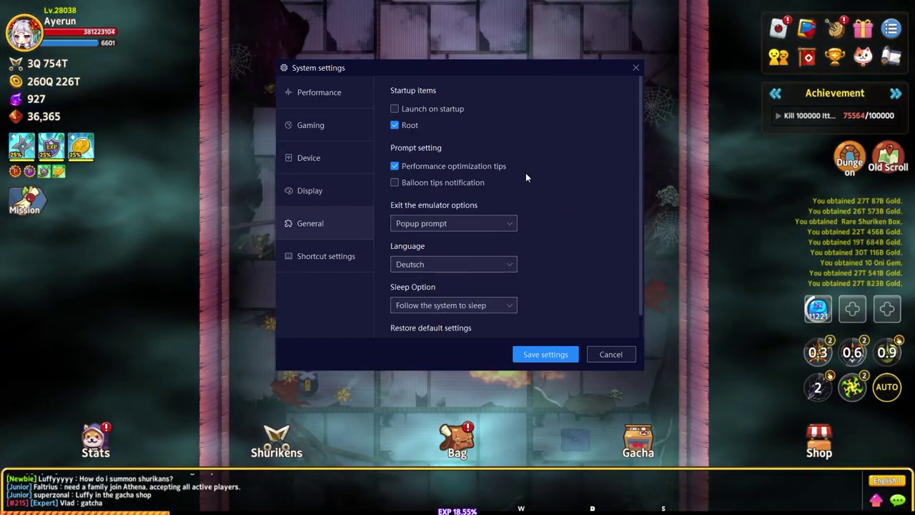
# Step: Set the emulator language to English and save the system settings
pyautogui.click(500, 269)
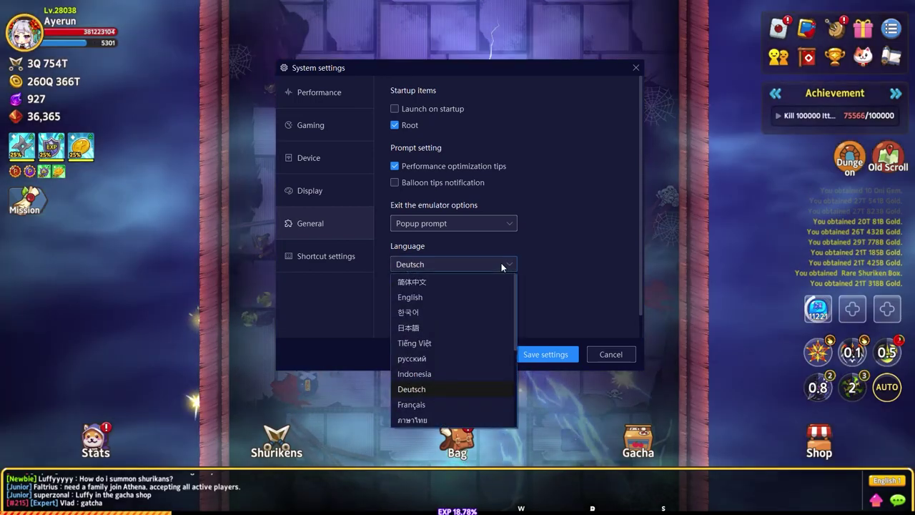
pyautogui.click(463, 298)
pyautogui.scroll(-5, 630, 241)
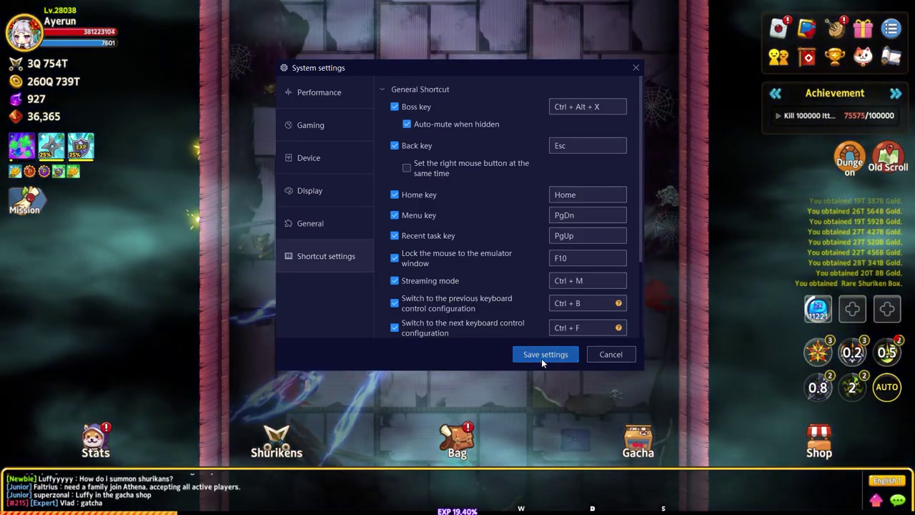
pyautogui.click(545, 355)
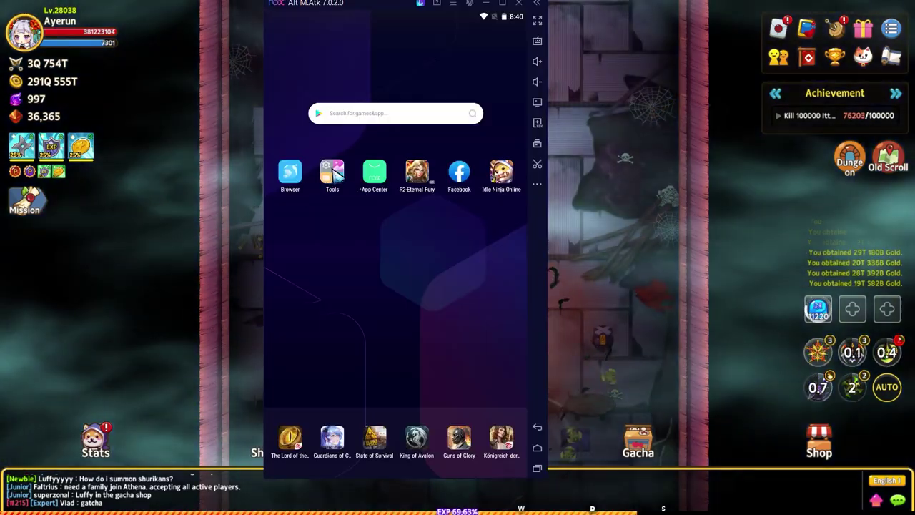
# Step: Search the Play Store for "nova" and install Nova Launcher
pyautogui.click(331, 173)
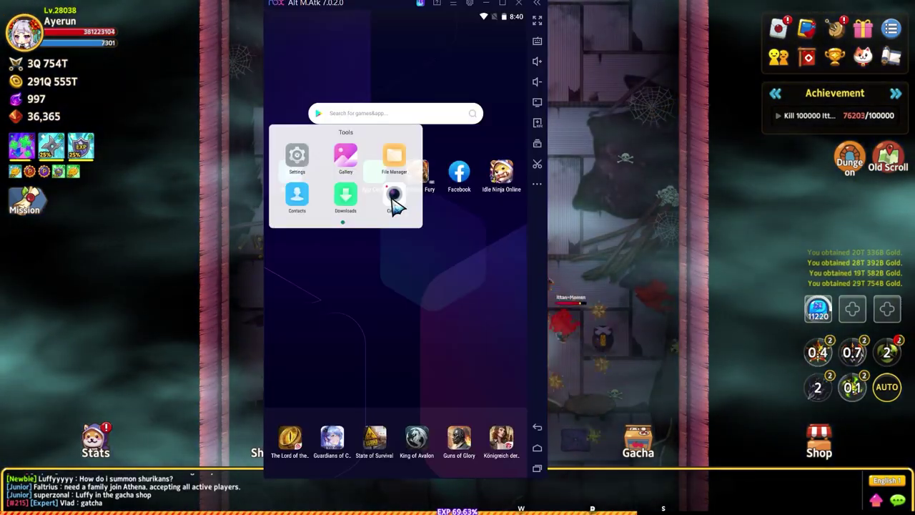
pyautogui.moveTo(392, 202); pyautogui.dragTo(351, 202)
pyautogui.click(296, 195)
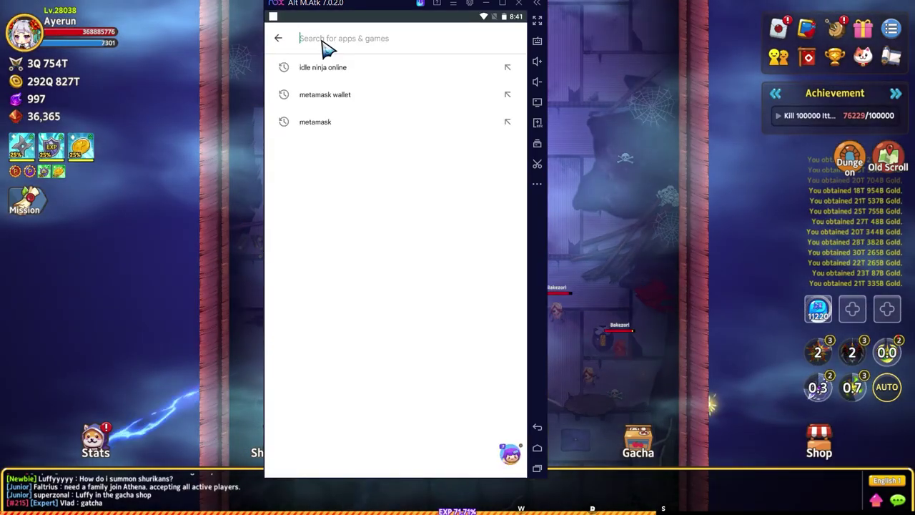
pyautogui.write('nova')
pyautogui.click(404, 150)
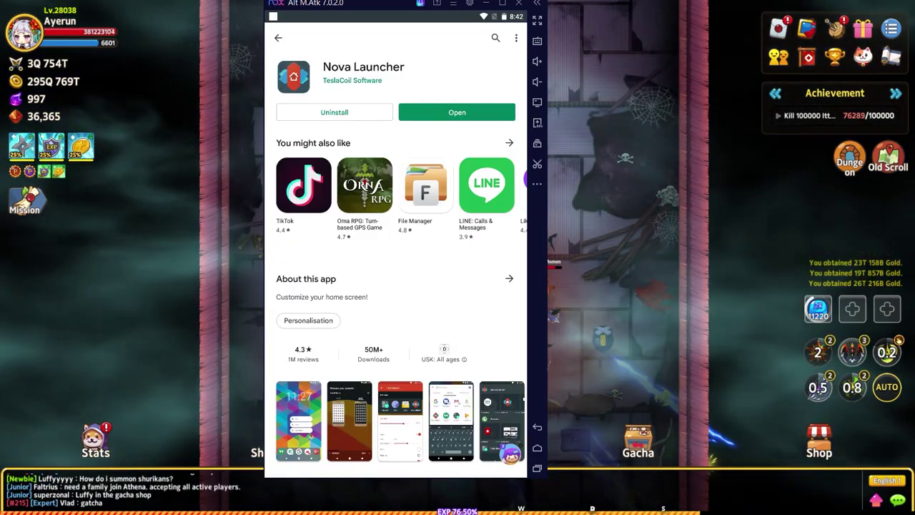
# Step: Search the Play Store for "root explorer" and install File Explorer Root Browser
pyautogui.click(496, 38)
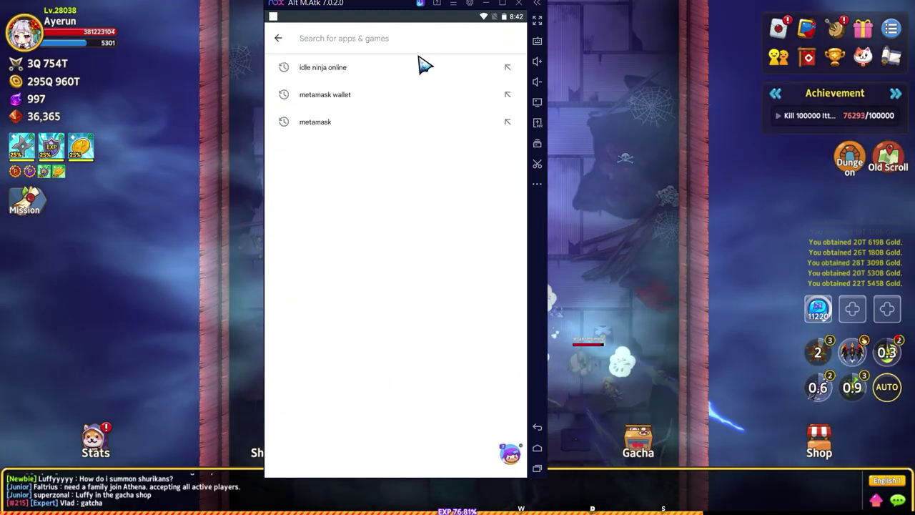
pyautogui.write('root explorer')
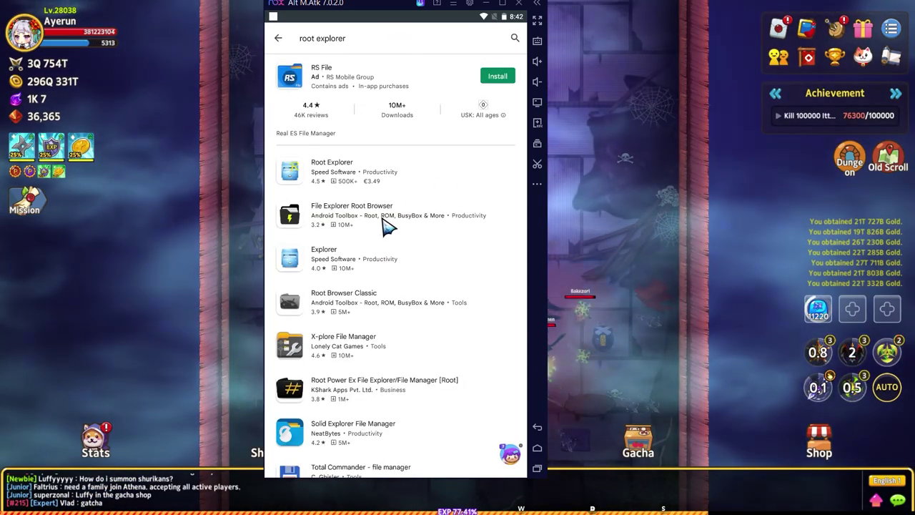
pyautogui.click(387, 226)
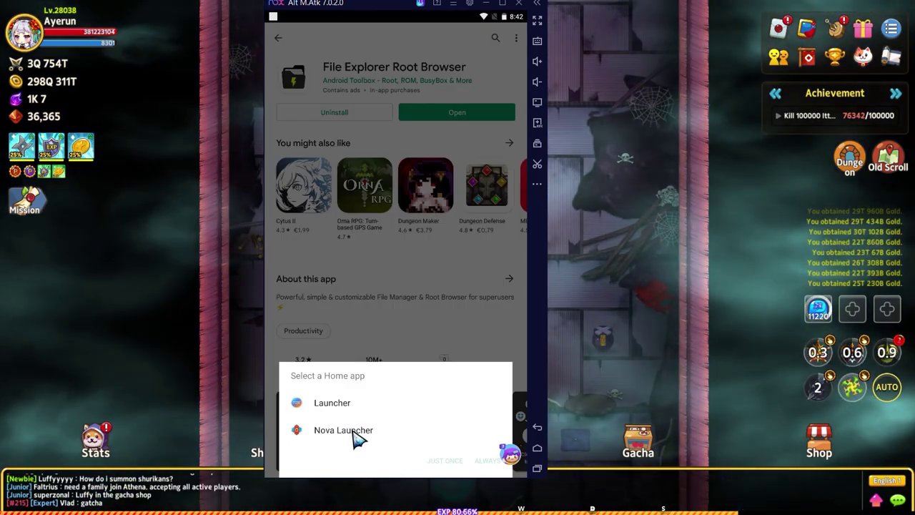
# Step: Make Nova Launcher the home app for always
pyautogui.click(355, 433)
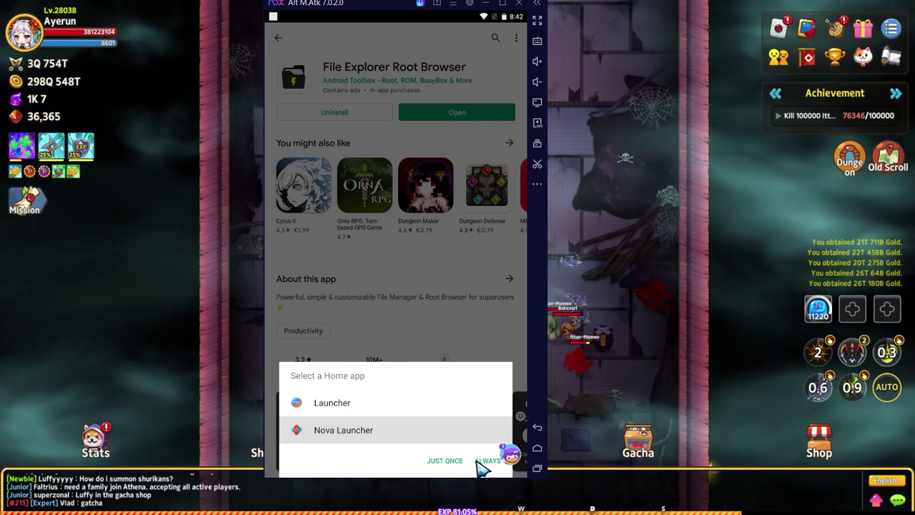
pyautogui.click(486, 460)
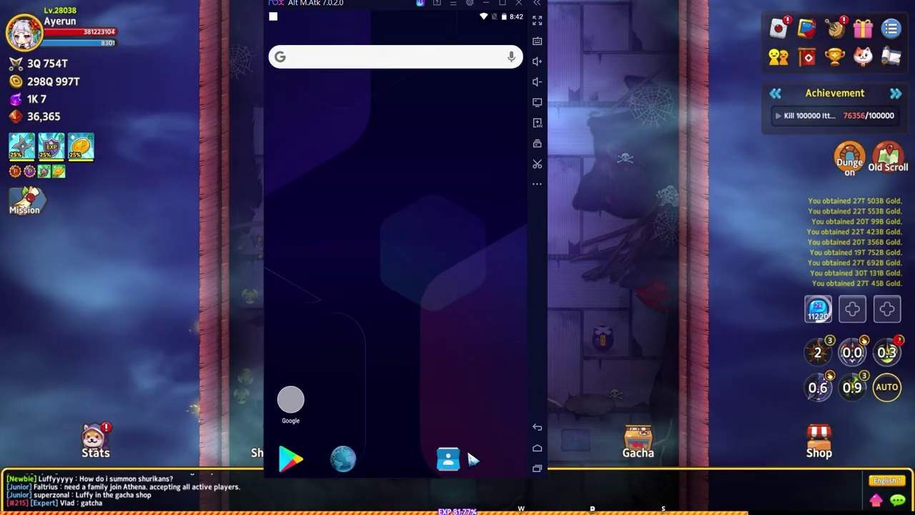
# Step: Launch Root Browser from the installed apps and grant it Superuser access, remembering the choice forever
pyautogui.moveTo(469, 460); pyautogui.dragTo(422, 117)
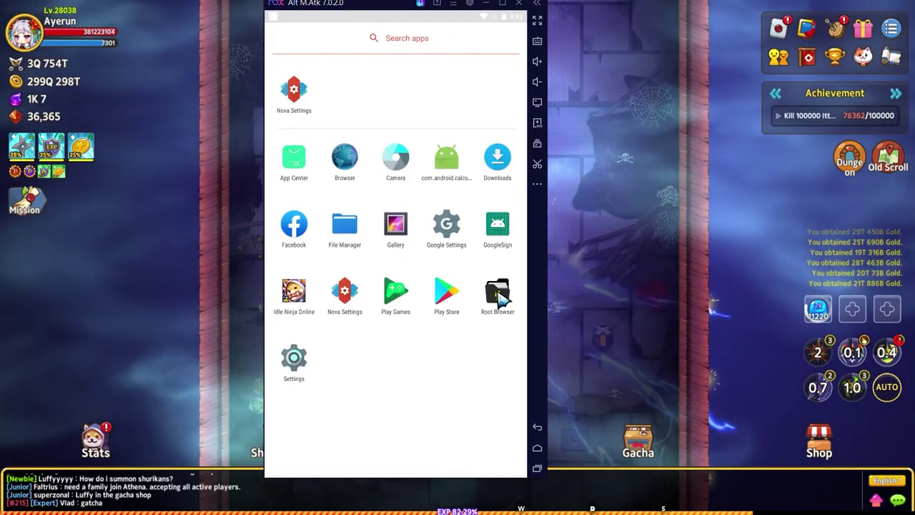
pyautogui.click(496, 292)
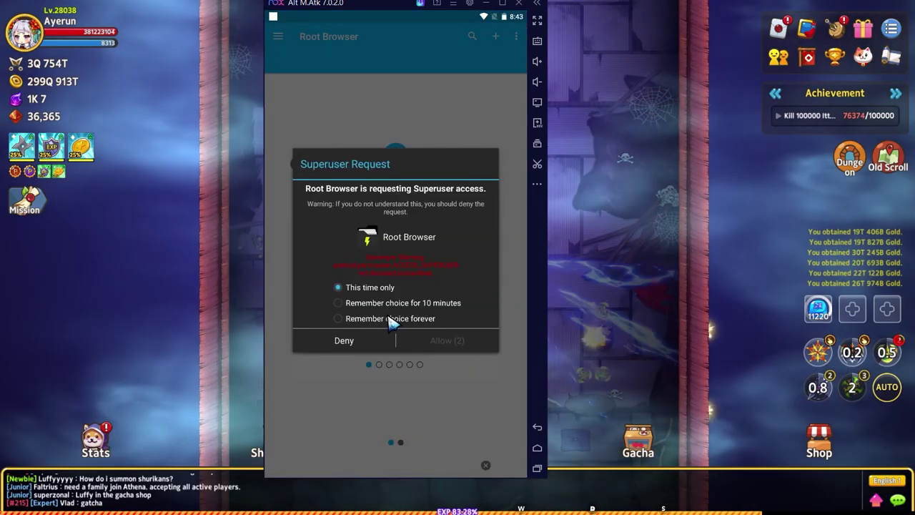
pyautogui.click(388, 319)
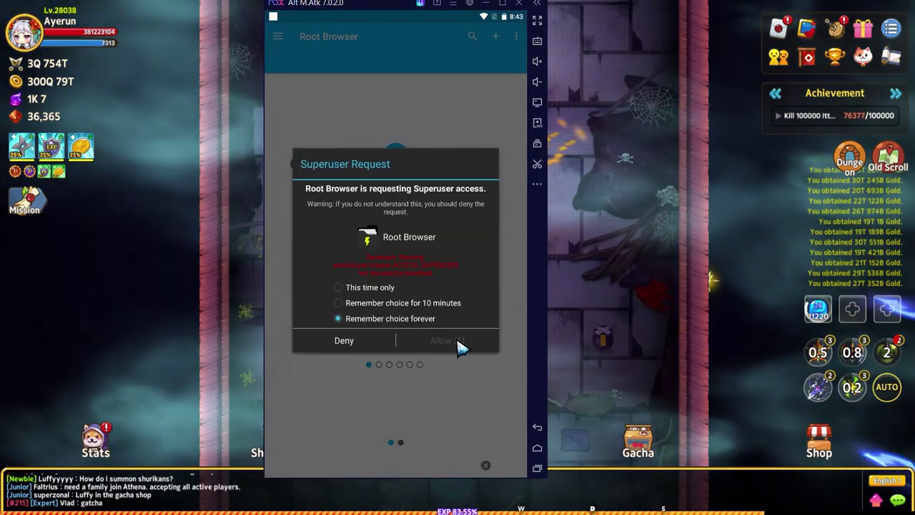
pyautogui.click(458, 342)
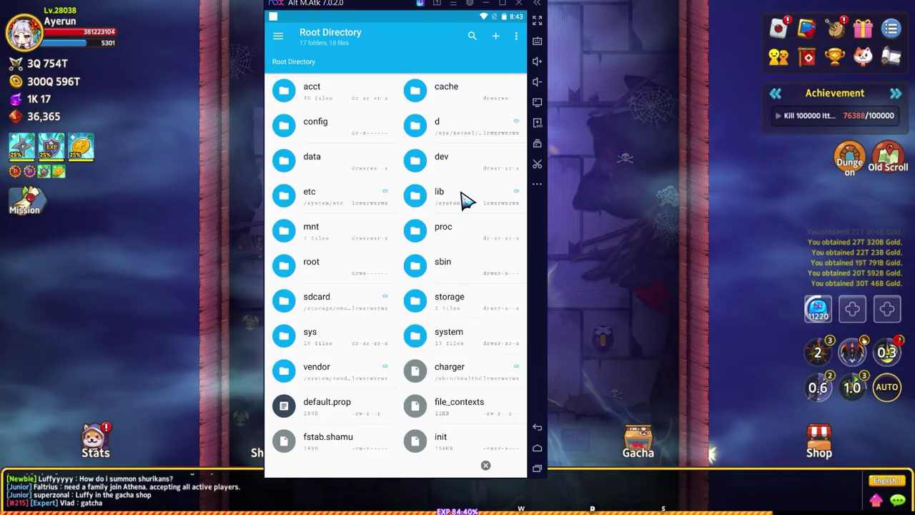
# Step: Open the /system/app/Launcher folder from the root directory
pyautogui.click(478, 342)
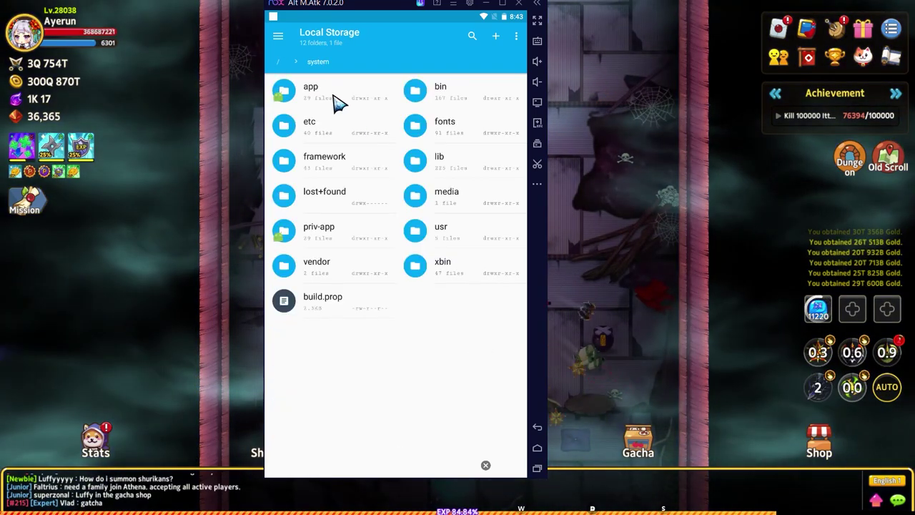
pyautogui.click(327, 96)
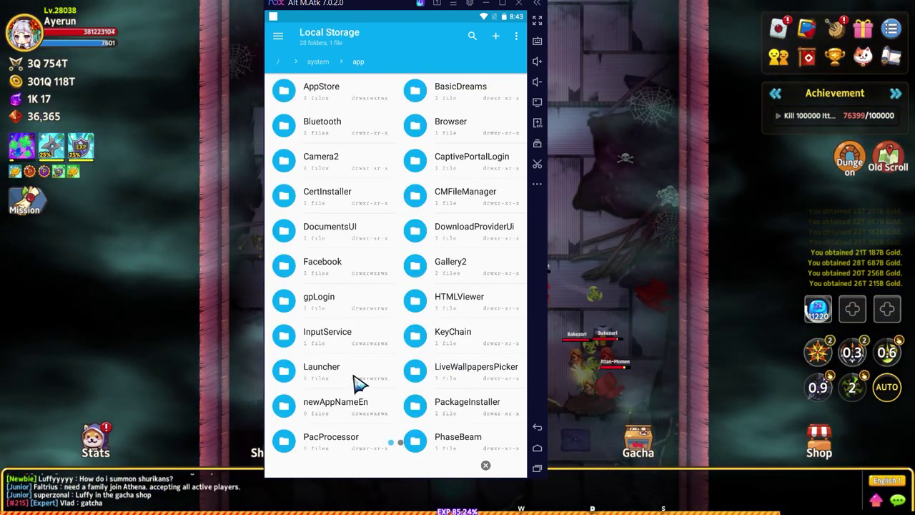
pyautogui.click(359, 379)
# Step: Delete launcher_5.0.0_en_signed.apk from the /system/app/Launcher folder
pyautogui.click(462, 98)
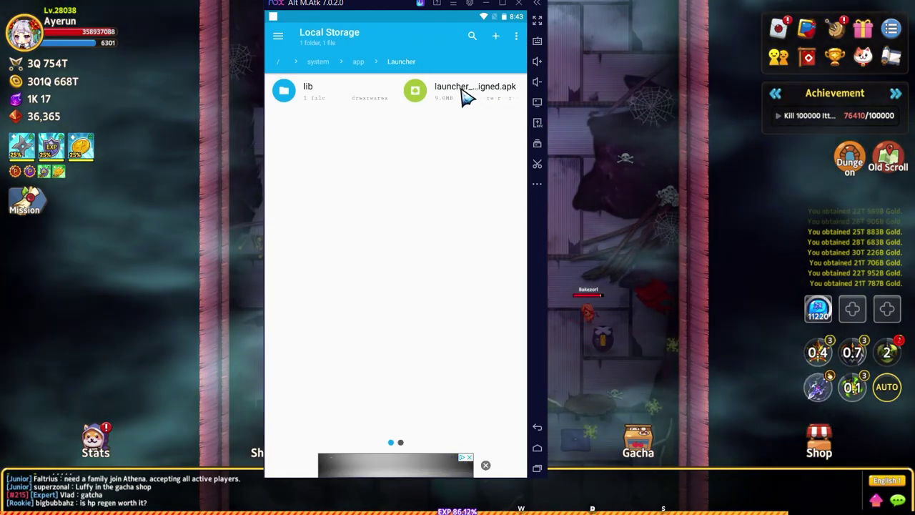
pyautogui.click(485, 105)
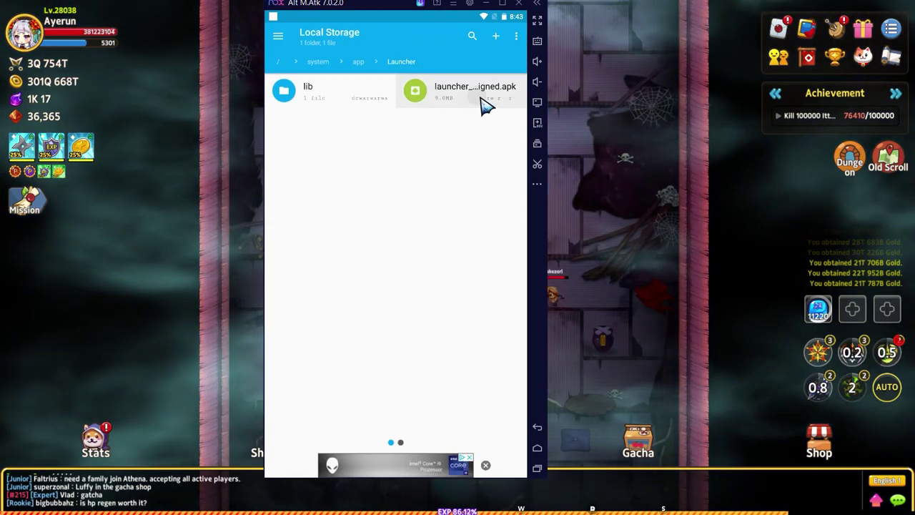
pyautogui.click(508, 39)
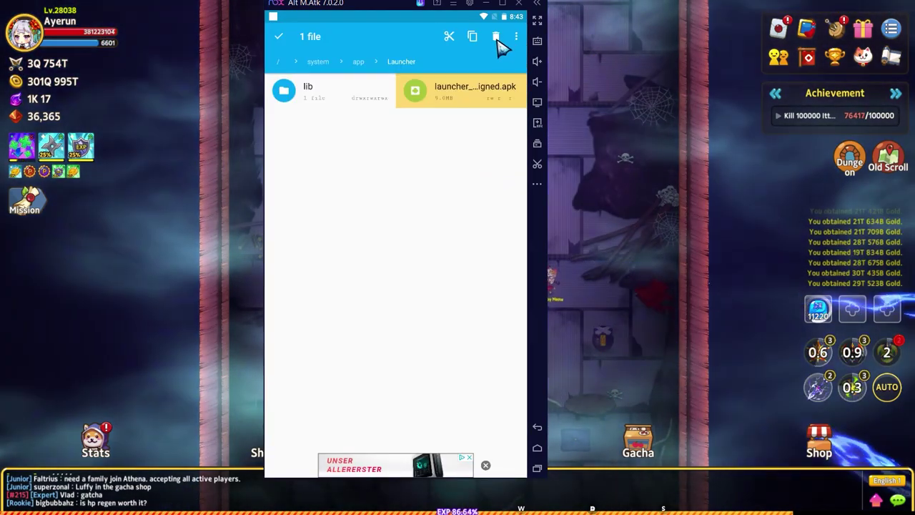
pyautogui.click(496, 39)
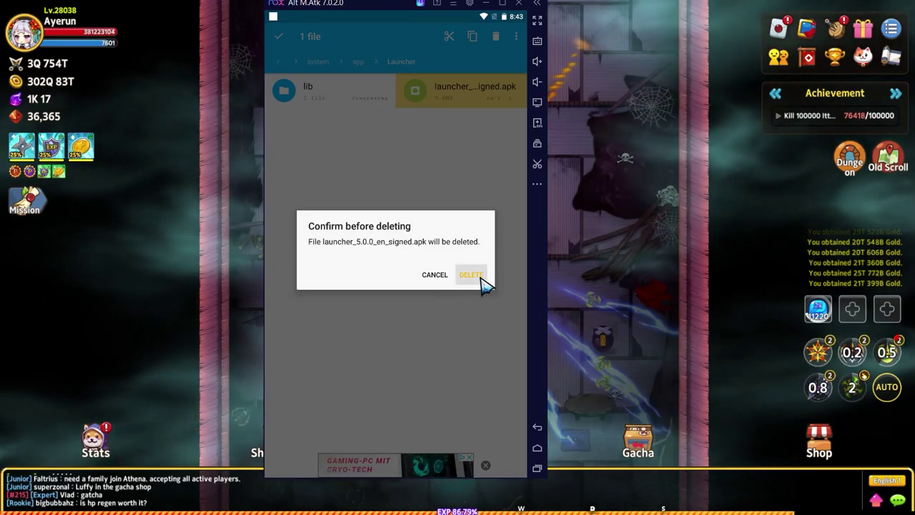
pyautogui.click(481, 277)
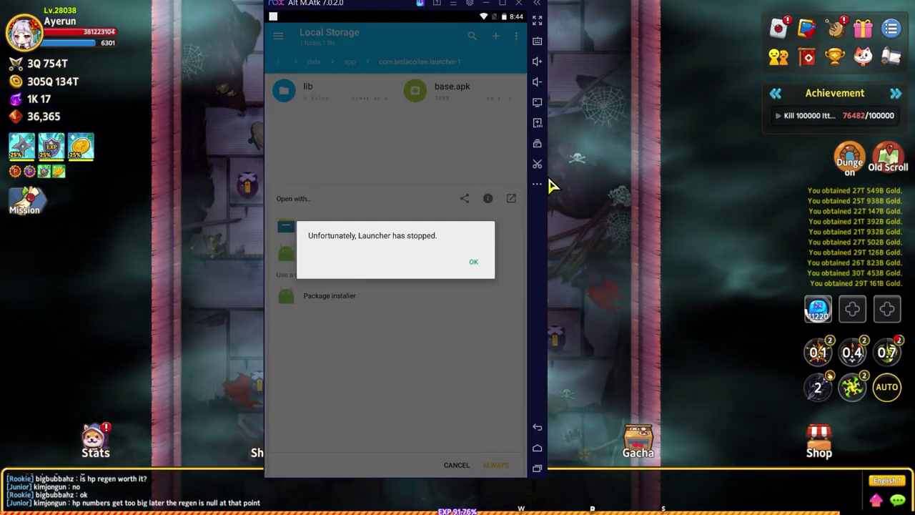
# Step: Restart Android in the emulator and reopen Root Browser from the installed apps
pyautogui.click(537, 185)
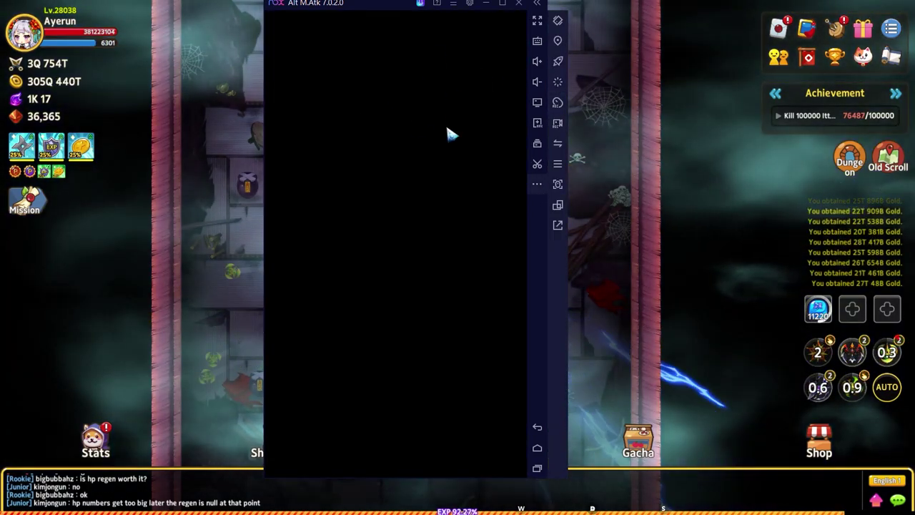
pyautogui.click(537, 185)
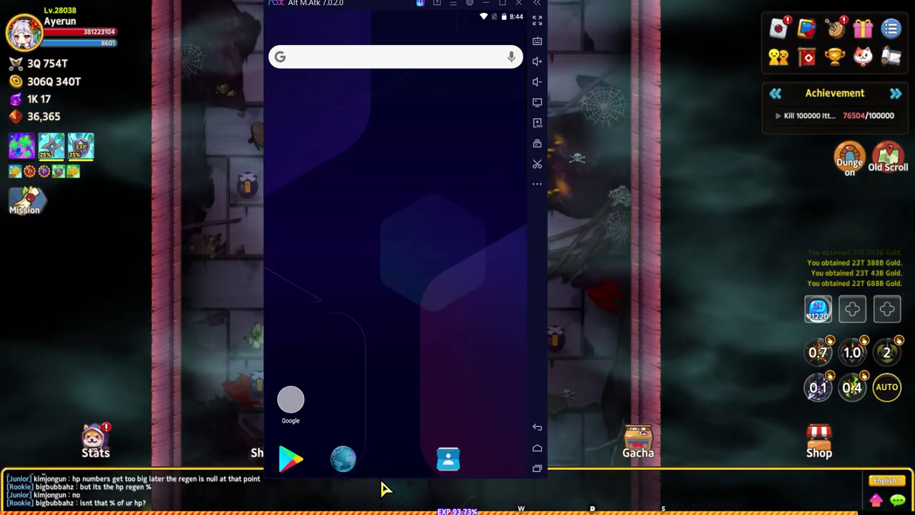
pyautogui.moveTo(394, 478); pyautogui.dragTo(379, 175)
pyautogui.click(496, 301)
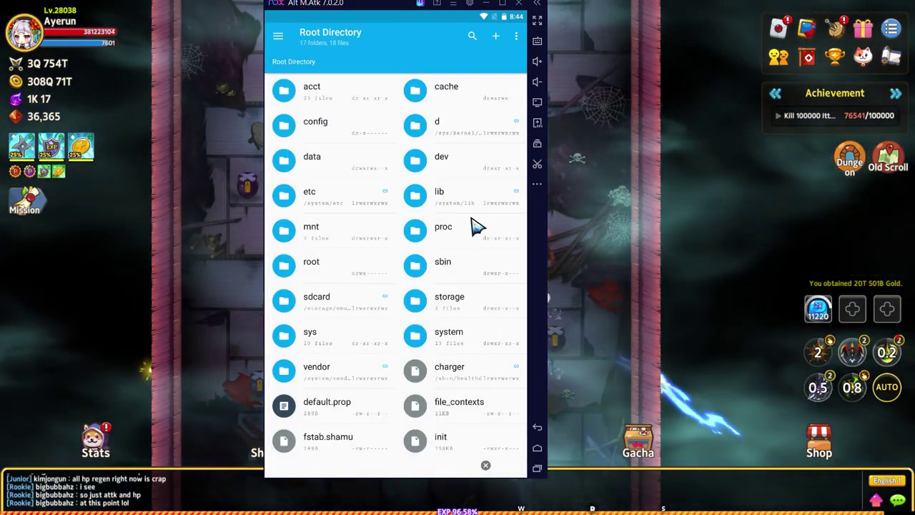
# Step: Copy base.apk from the /data/app/com.teslacoilsw.launcher-1 folder
pyautogui.click(308, 160)
pyautogui.click(325, 136)
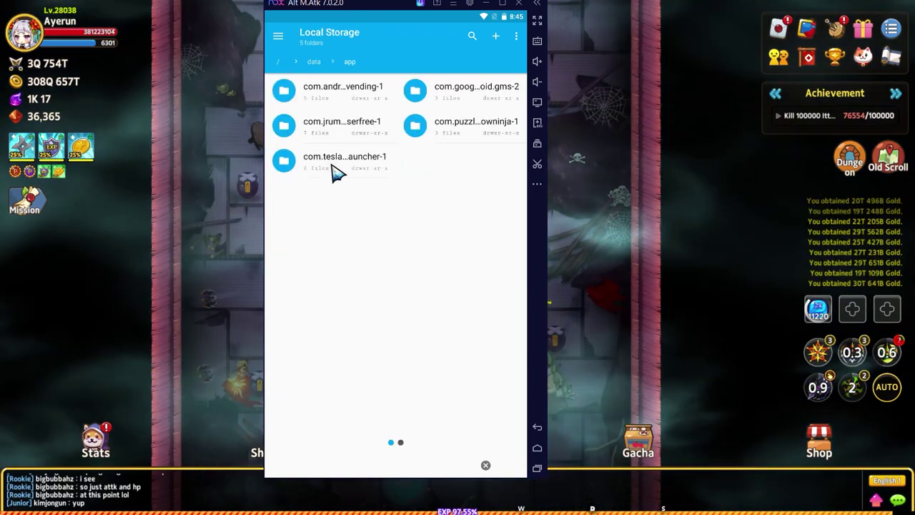
pyautogui.click(333, 164)
pyautogui.click(461, 100)
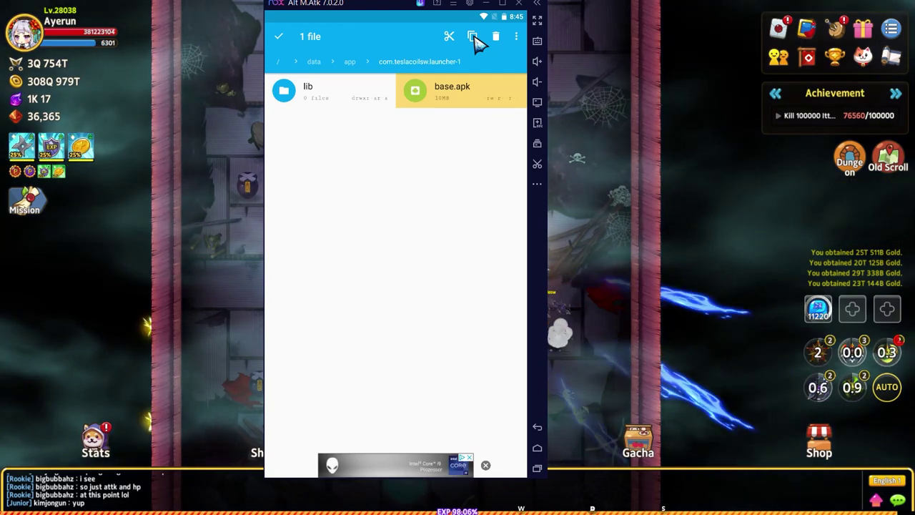
pyautogui.click(474, 37)
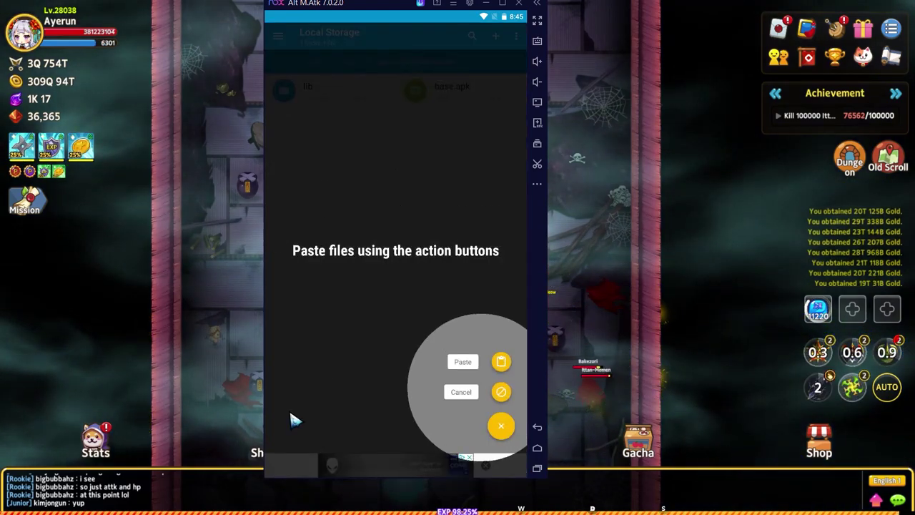
pyautogui.click(371, 257)
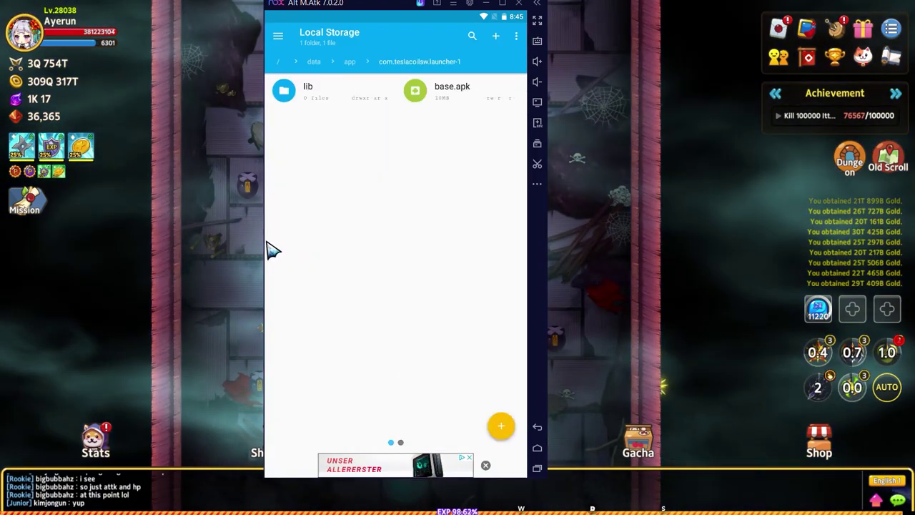
# Step: Paste the copied base.apk into the /system/app/Launcher folder, closing any advertisement on the way
pyautogui.moveTo(272, 249); pyautogui.dragTo(353, 147)
pyautogui.click(353, 147)
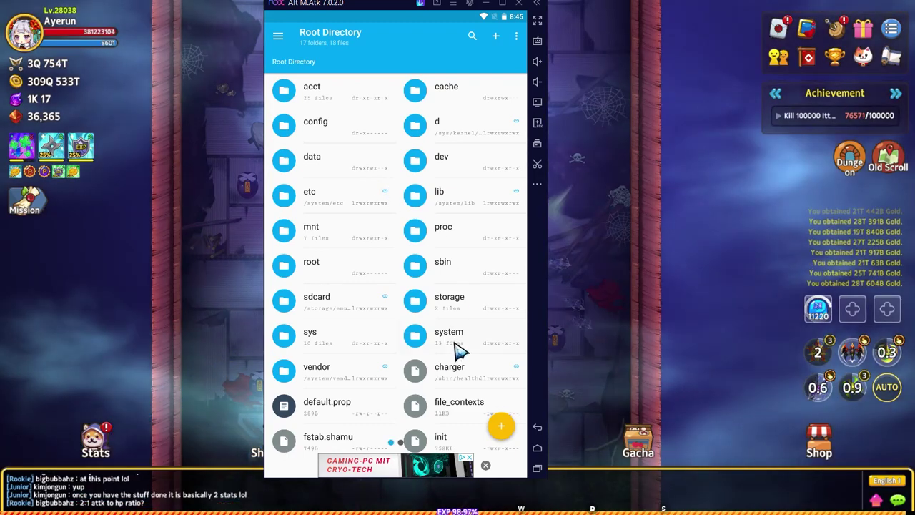
pyautogui.click(455, 348)
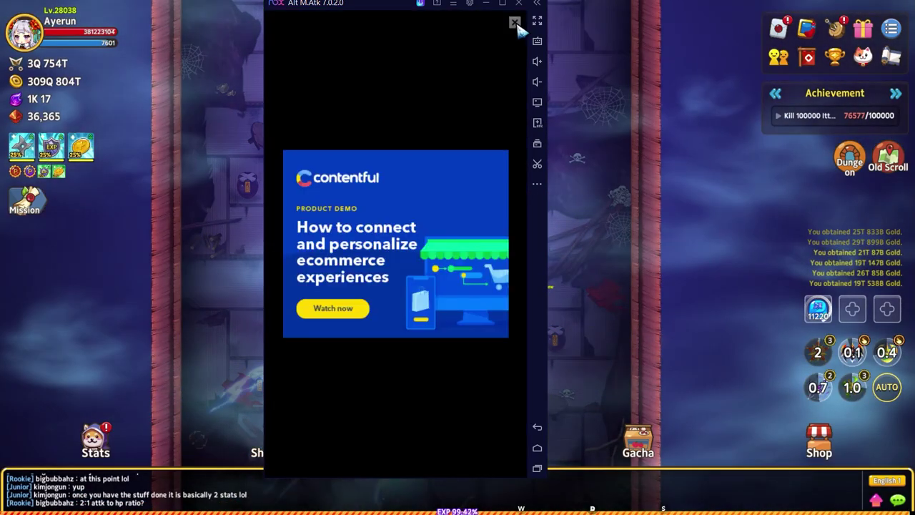
pyautogui.click(514, 23)
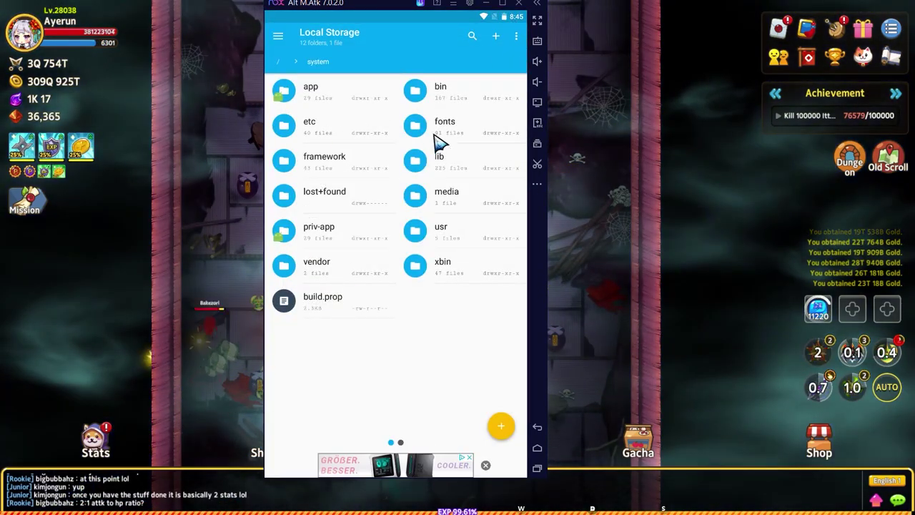
pyautogui.click(307, 88)
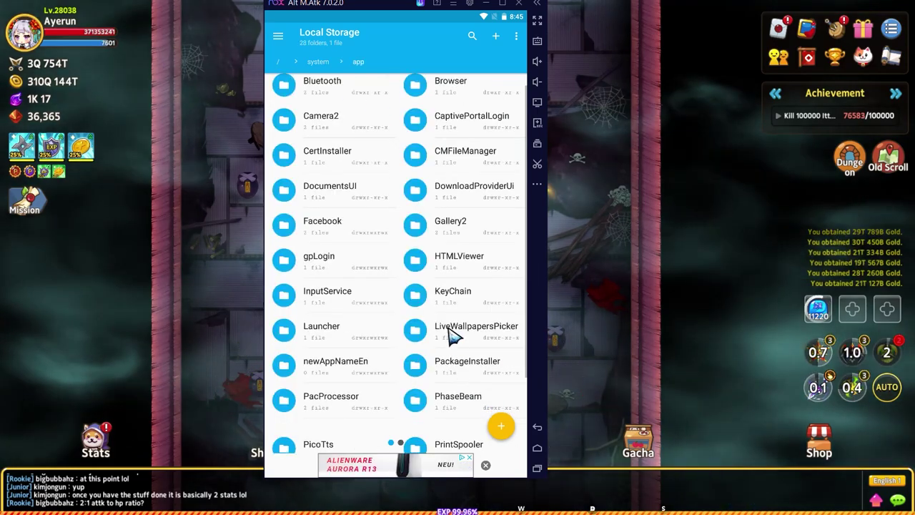
pyautogui.moveTo(450, 336); pyautogui.dragTo(446, 179)
pyautogui.click(303, 164)
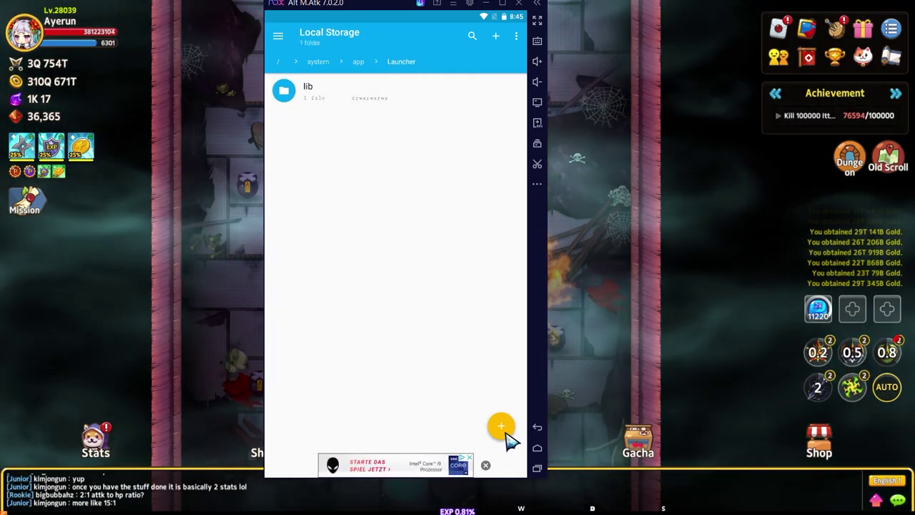
pyautogui.click(501, 428)
pyautogui.click(466, 364)
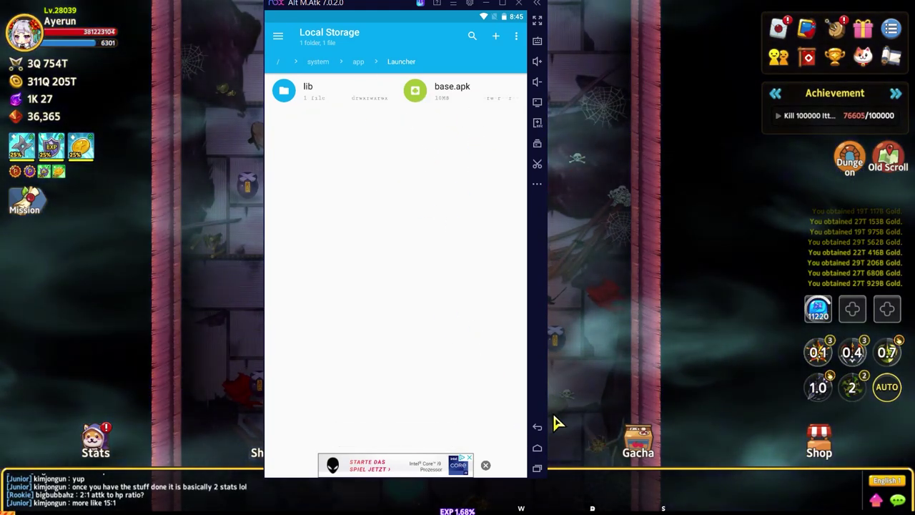
# Step: Return to the /system/app folder and select the Facebook folder
pyautogui.click(537, 425)
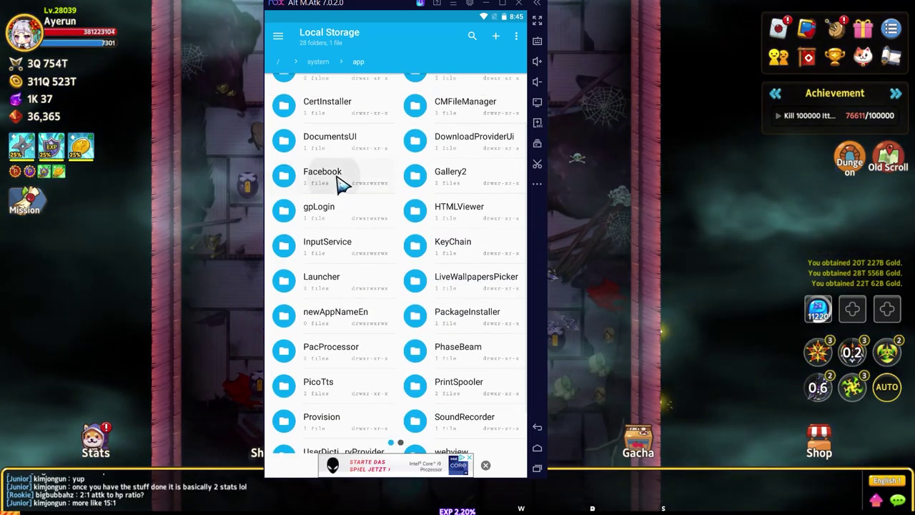
pyautogui.click(342, 182)
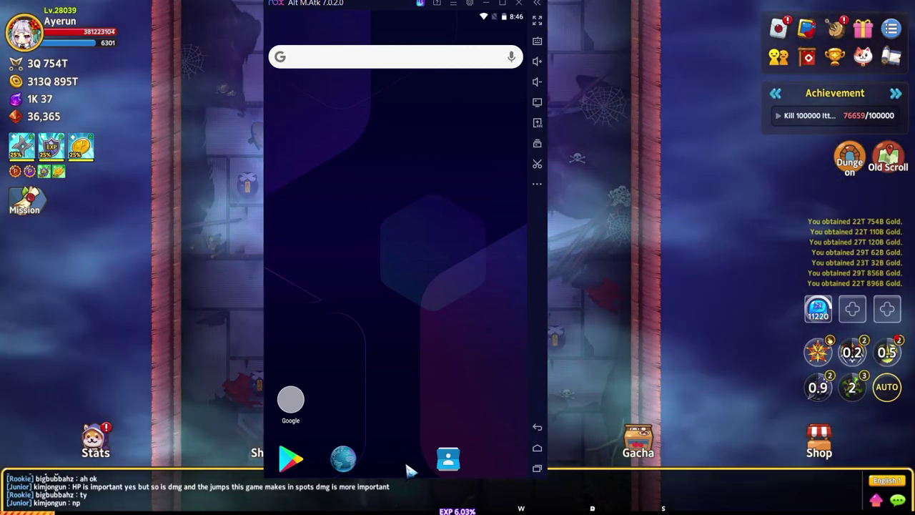
pyautogui.moveTo(409, 467); pyautogui.dragTo(408, 429)
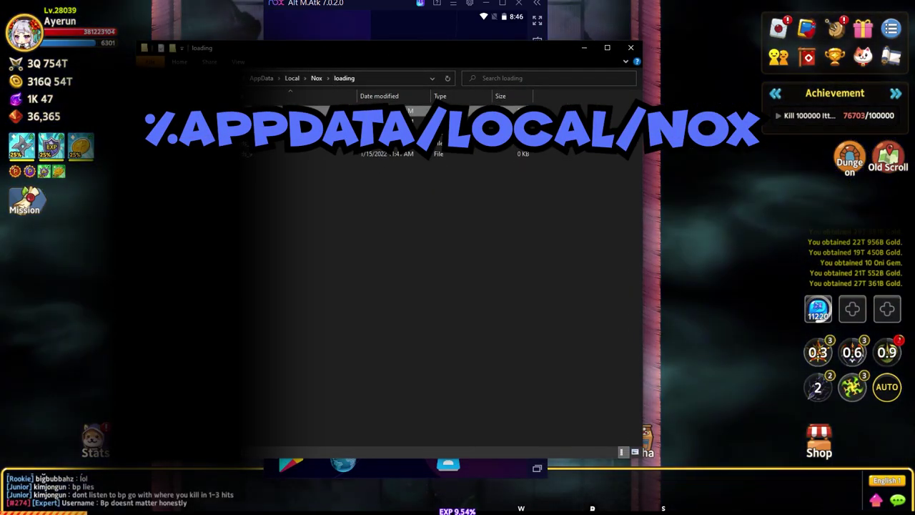
# Step: Inspect the contents of the ads file from AppData\Local\Nox\loading in Notepad++, and close the editor
pyautogui.rightClick(243, 118)
pyautogui.click(278, 156)
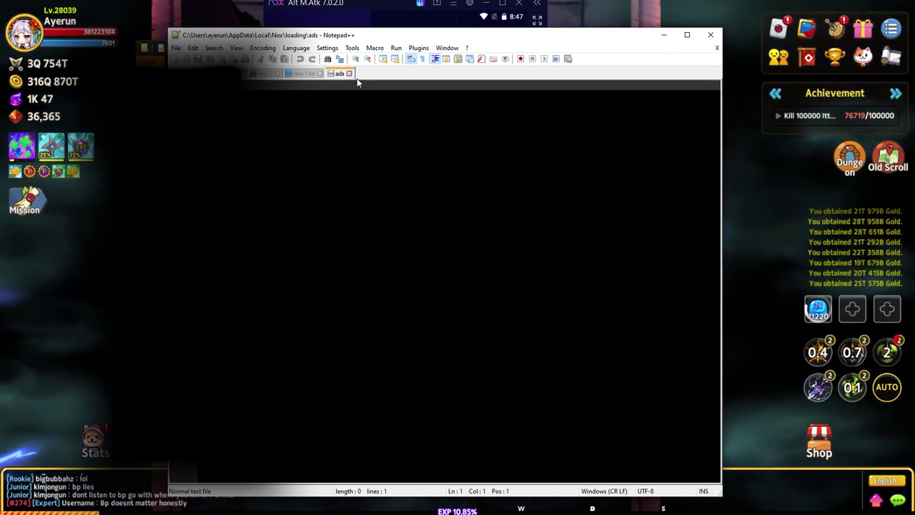
pyautogui.click(710, 34)
# Step: Check the Read-only attribute in the ads file's properties and look over the other files in the loading folder
pyautogui.rightClick(253, 112)
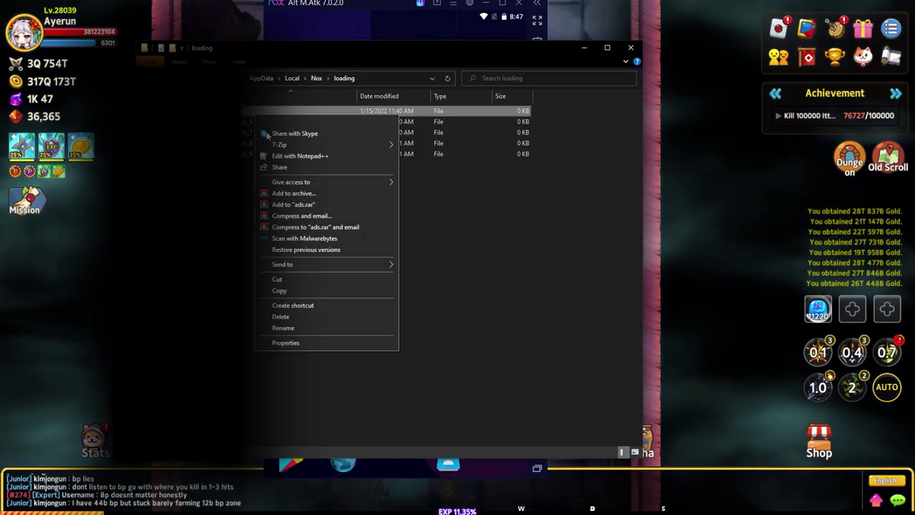
pyautogui.click(274, 347)
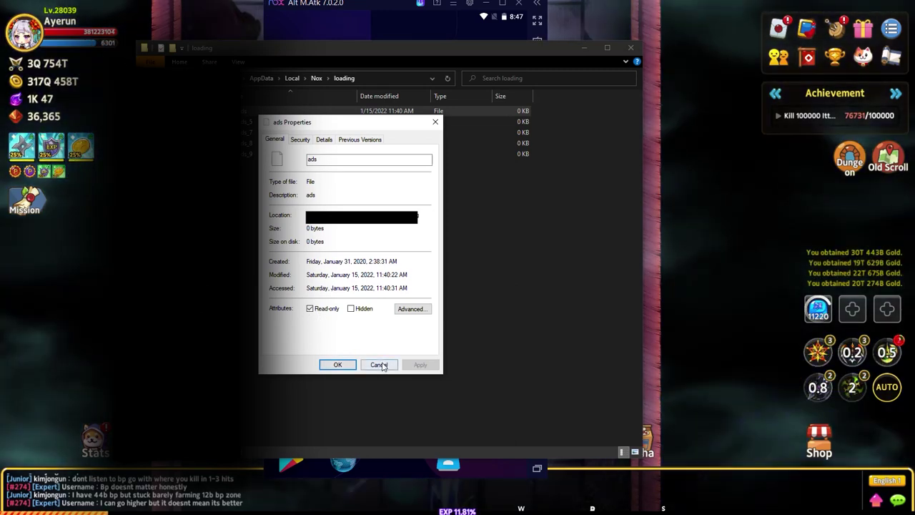
pyautogui.click(379, 364)
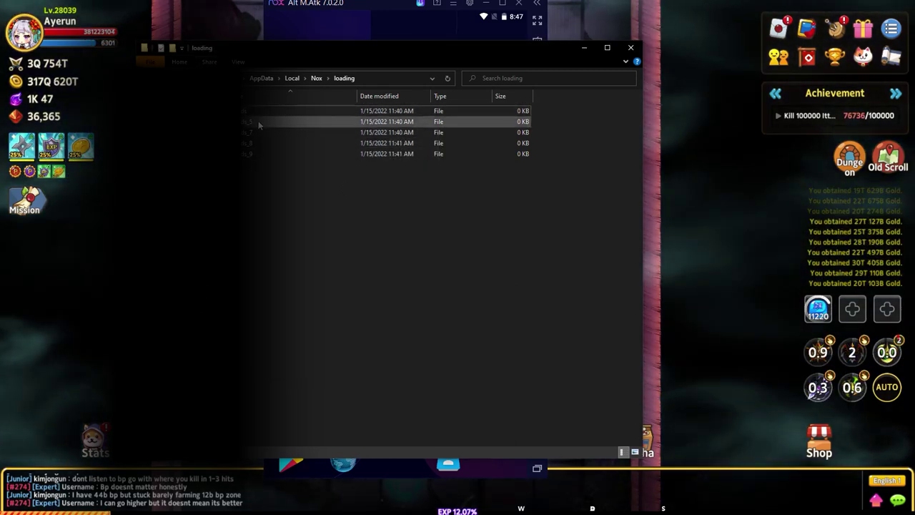
pyautogui.click(261, 155)
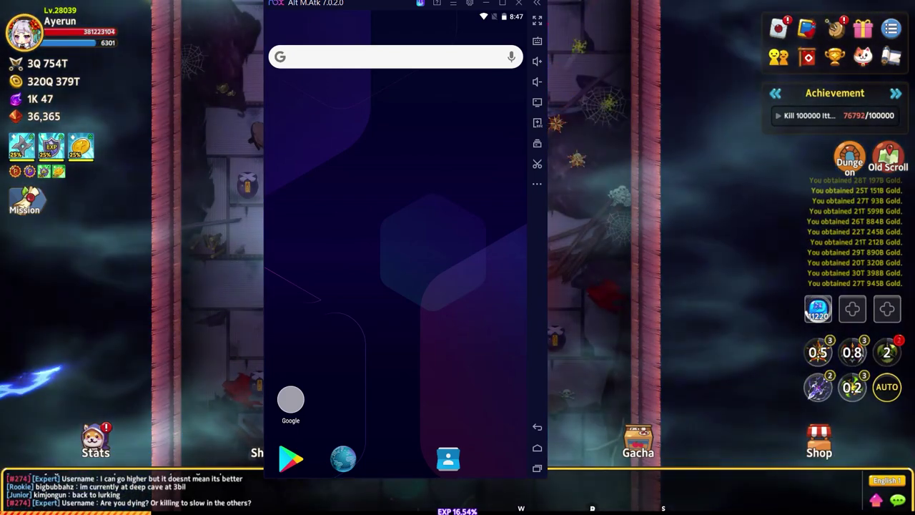
# Step: Open the hosts file from C:\Windows\System32\drivers\etc in Notepad++
pyautogui.hotkey('alt', 'Tab')
pyautogui.doubleClick(366, 351)
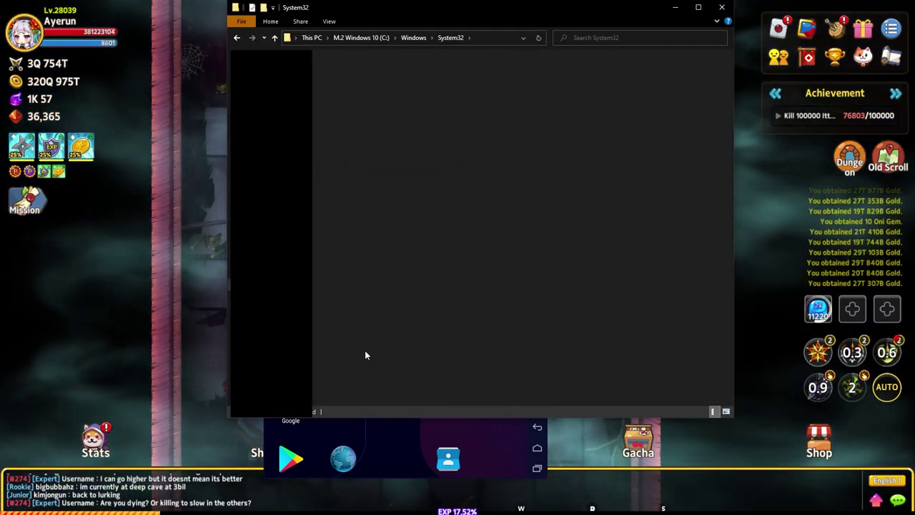
pyautogui.doubleClick(336, 91)
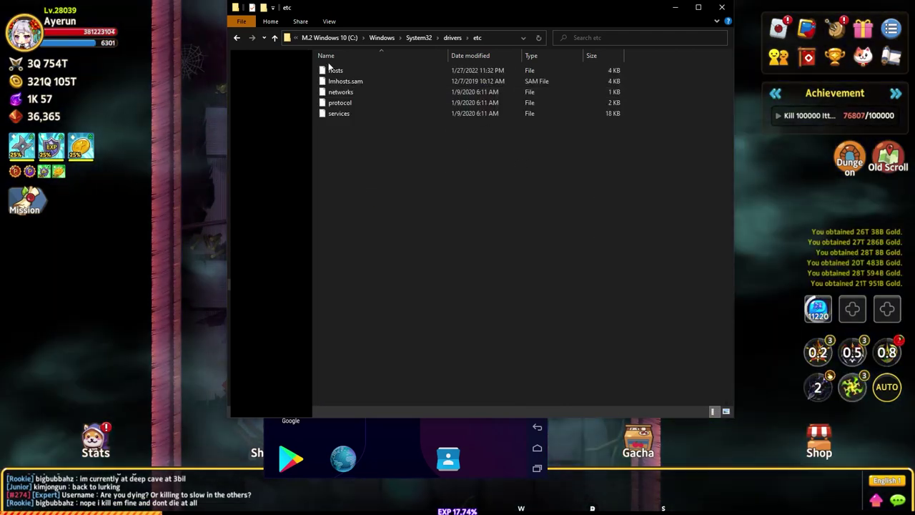
pyautogui.rightClick(358, 74)
pyautogui.click(373, 124)
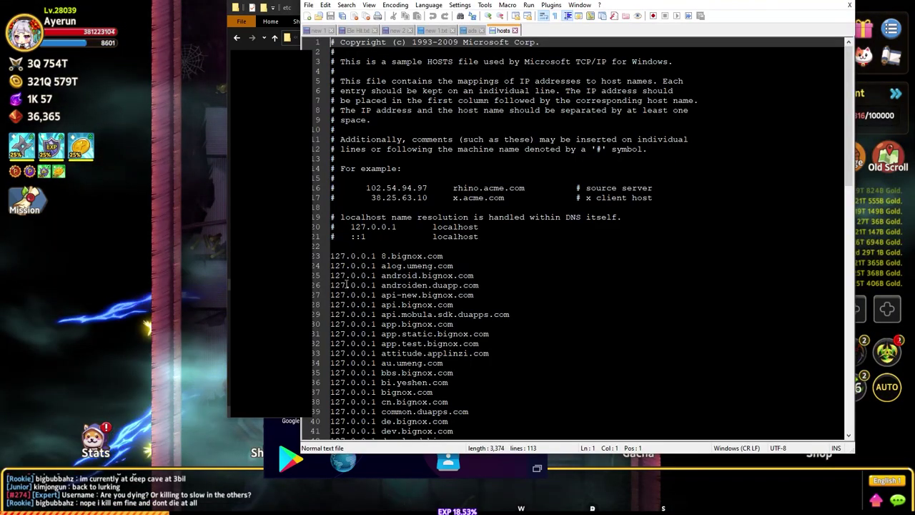
# Step: Examine the block of 127.0.0.1 domain entries from line 23 to line 113 in the hosts file by highlighting it
pyautogui.moveTo(319, 263); pyautogui.dragTo(538, 495)
pyautogui.scroll(20, 537, 229)
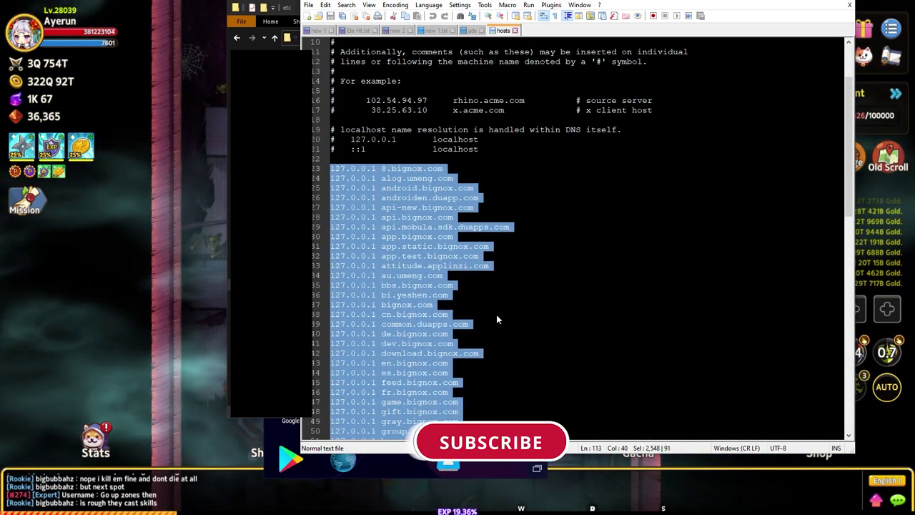
pyautogui.scroll(-4, 587, 293)
pyautogui.scroll(-15, 603, 296)
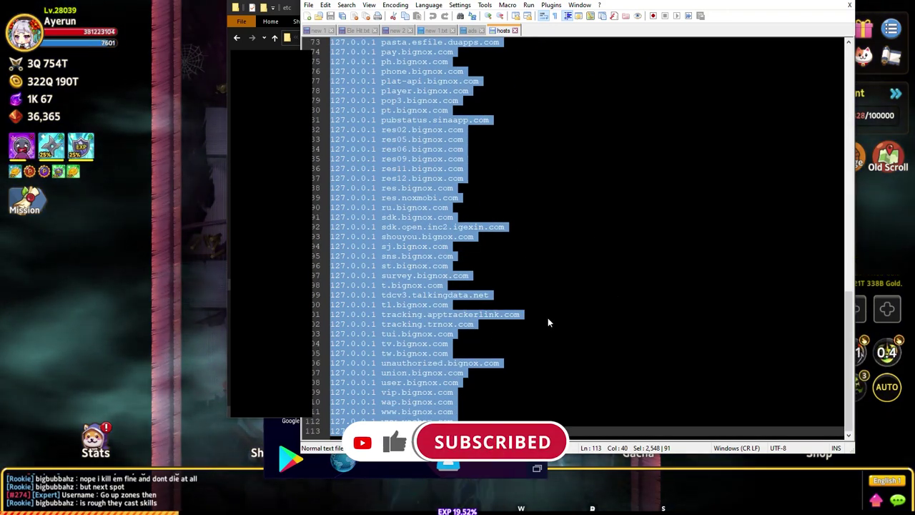
pyautogui.scroll(14, 565, 301)
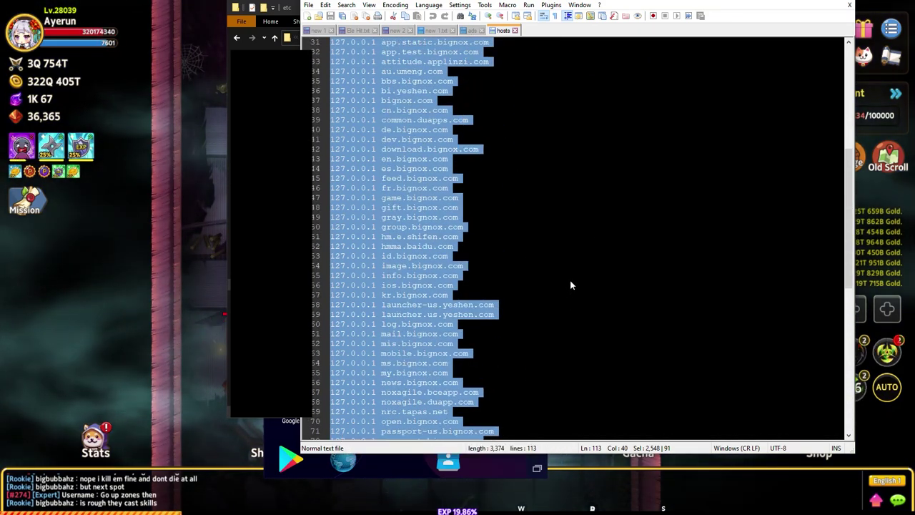
pyautogui.scroll(4, 570, 272)
pyautogui.click(427, 295)
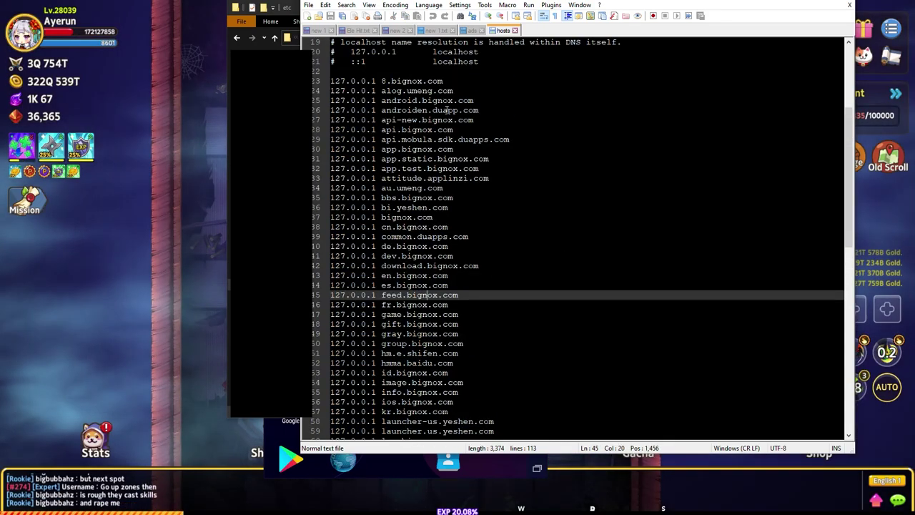
pyautogui.moveTo(331, 119); pyautogui.dragTo(501, 149)
pyautogui.scroll(9, 511, 255)
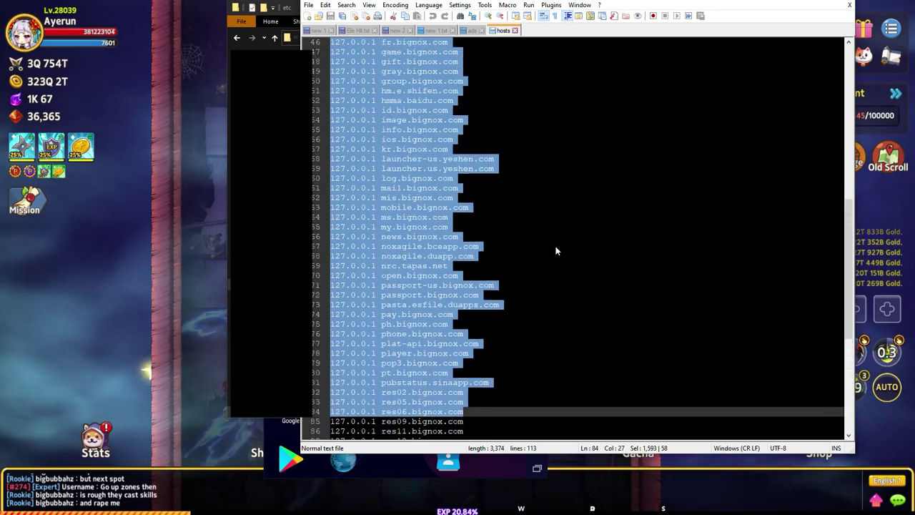
pyautogui.scroll(11, 557, 251)
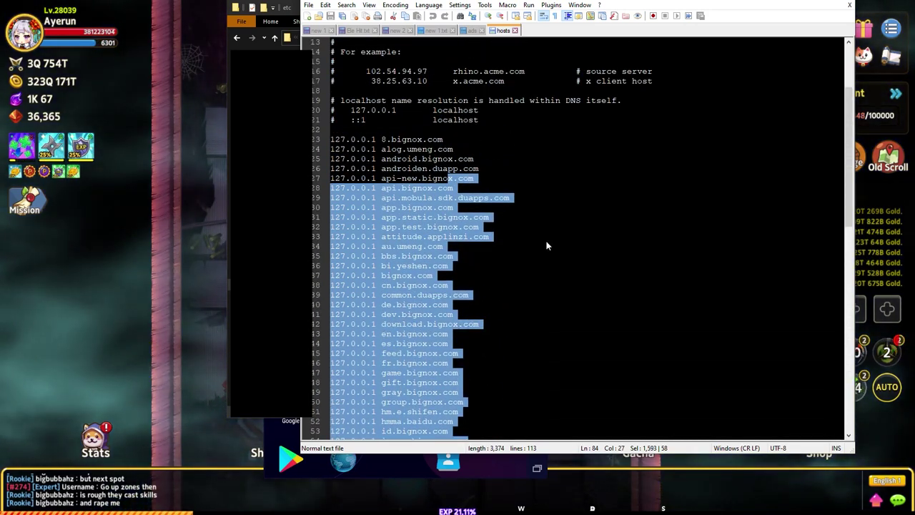
pyautogui.moveTo(381, 135); pyautogui.dragTo(501, 492)
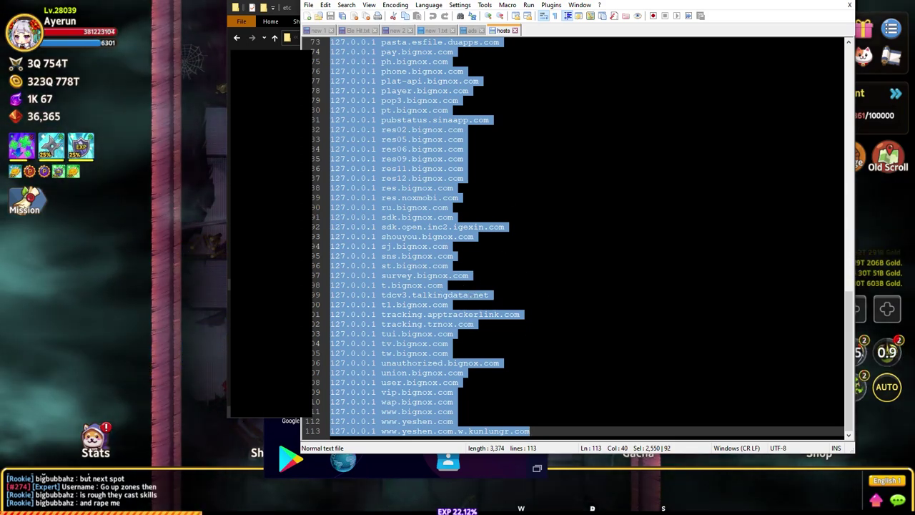
# Step: Bring the etc folder window to the front, and minimize it and the emulator window
pyautogui.click(286, 7)
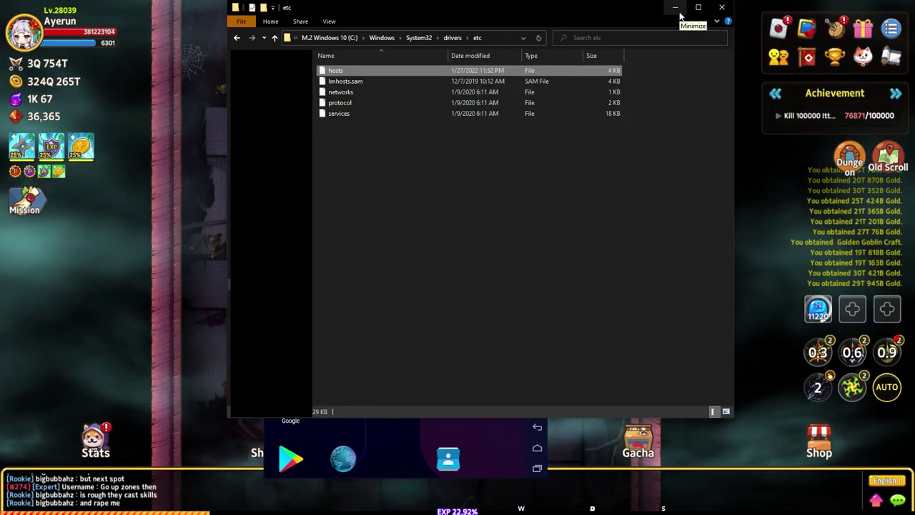
pyautogui.click(678, 10)
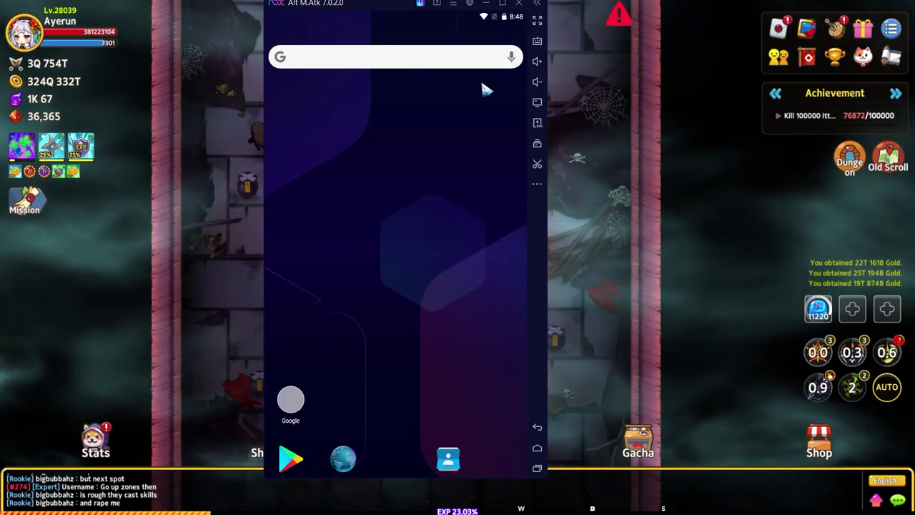
pyautogui.click(485, 4)
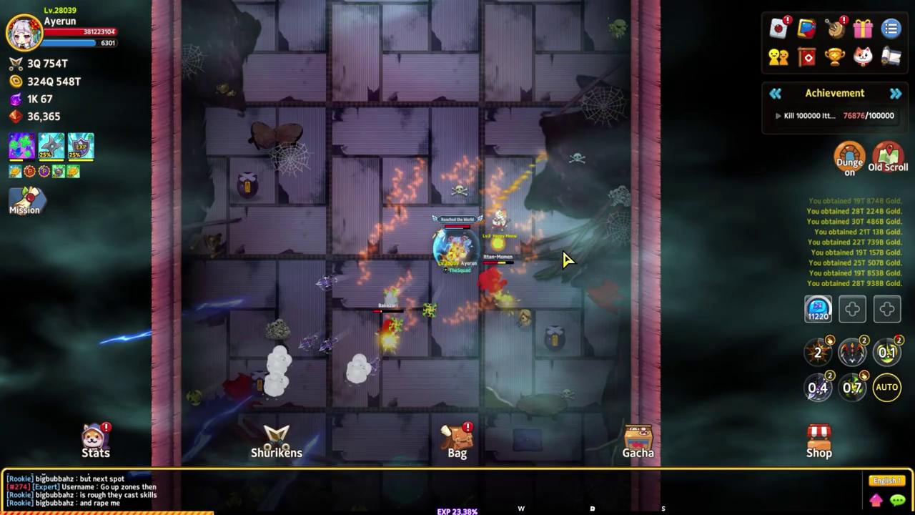